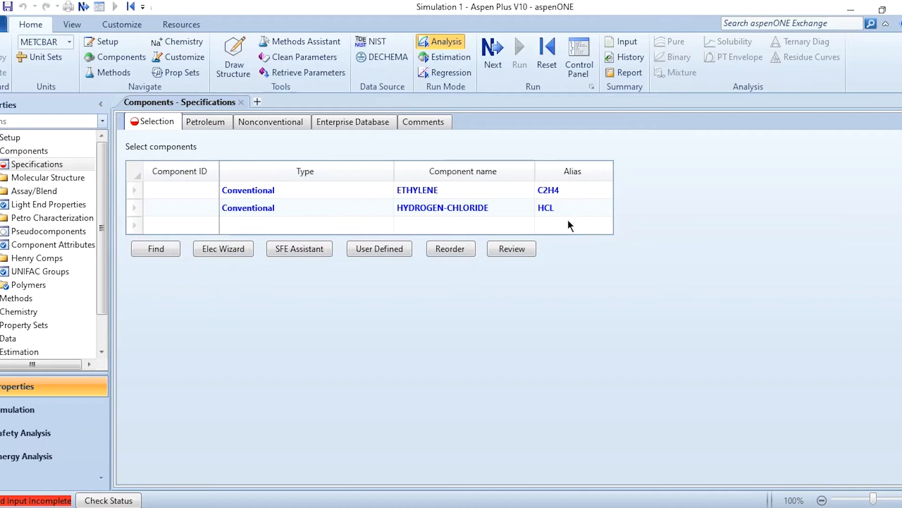
# Step: Add ethyl chloride (C2H5CL) and nitrogen (N2) to the component list by alias
pyautogui.write('2H5CL')
pyautogui.press('Return')
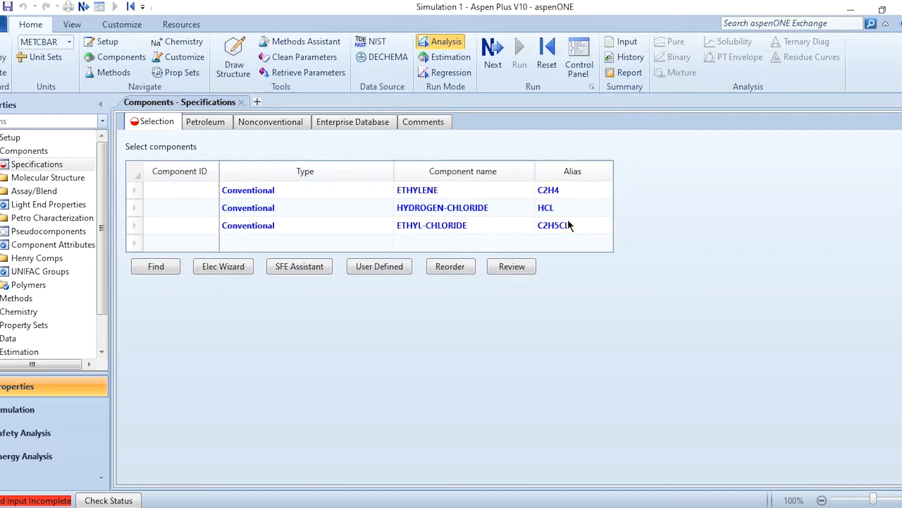
pyautogui.write('N2')
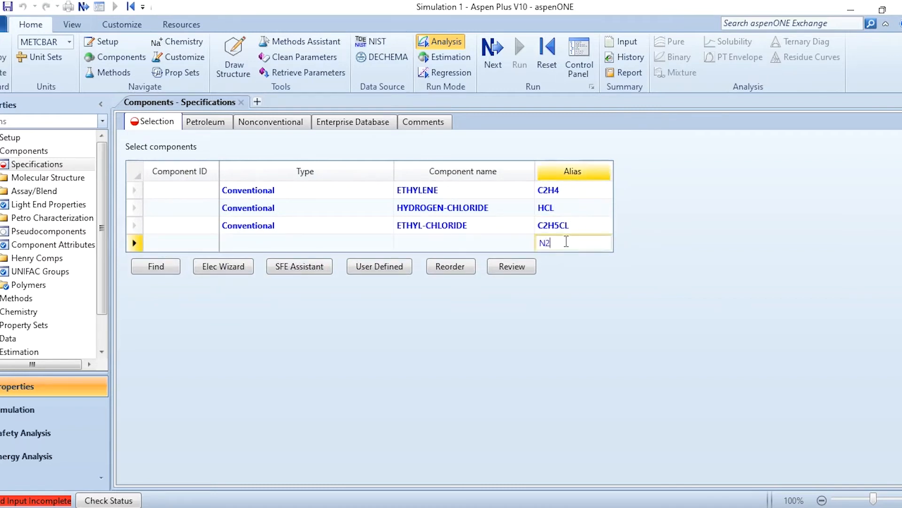
pyautogui.press('Return')
# Step: Assign the component IDs E to ethylene, H to hydrogen chloride, EC to ethyl chloride and N to nitrogen
pyautogui.click(210, 195)
pyautogui.write('E')
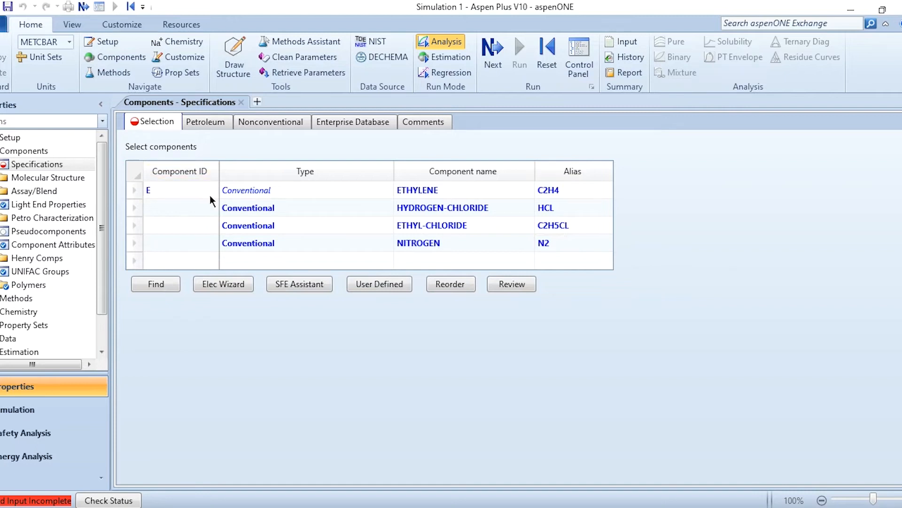
pyautogui.click(164, 207)
pyautogui.write('H')
pyautogui.press('Return')
pyautogui.click(162, 223)
pyautogui.write('EC')
pyautogui.press('Return')
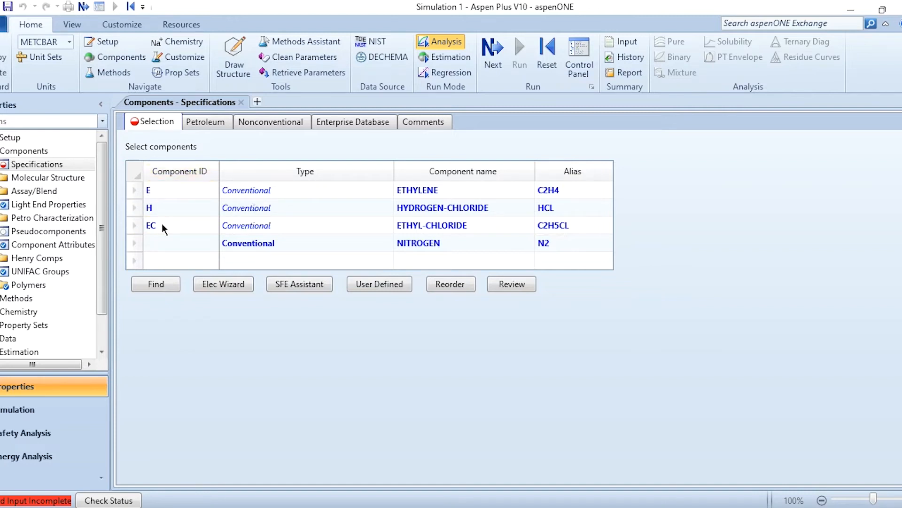
pyautogui.click(162, 242)
pyautogui.write('N')
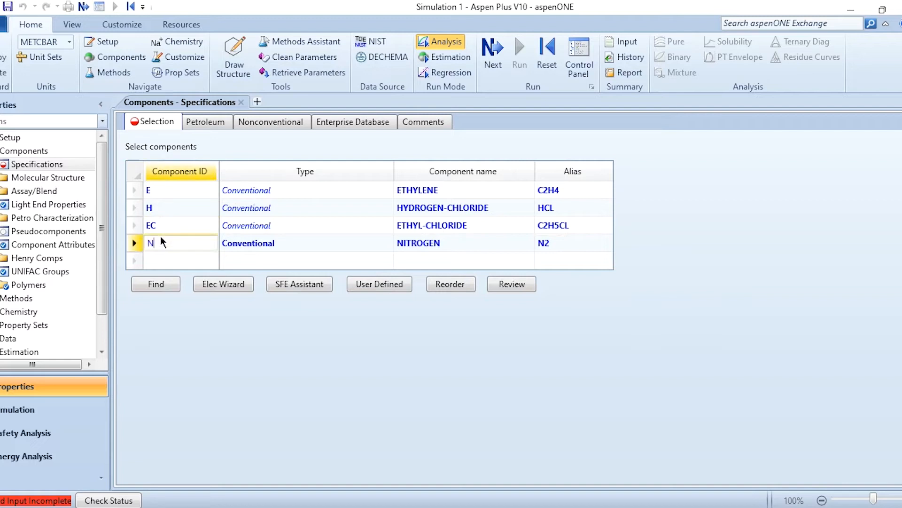
pyautogui.press('Return')
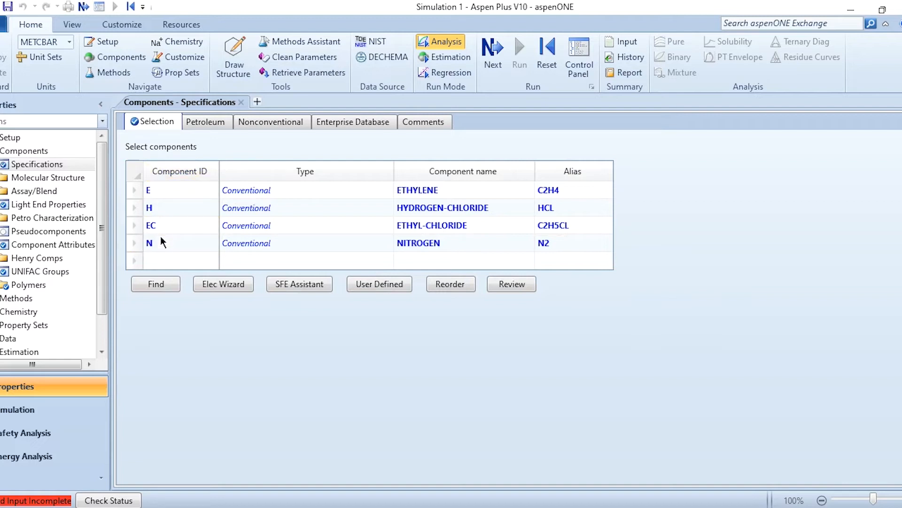
# Step: Set the base property method to PENG-ROB and run the property setup
pyautogui.click(489, 68)
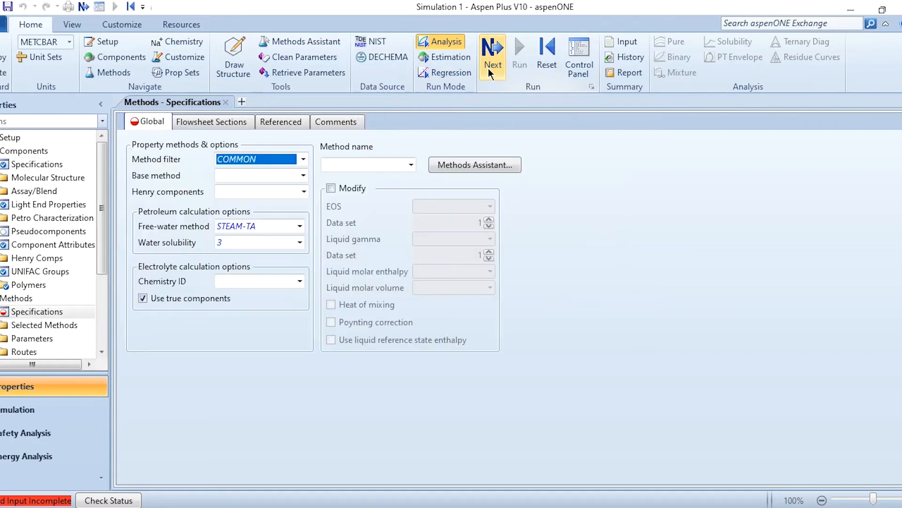
pyautogui.click(268, 175)
pyautogui.press('p')
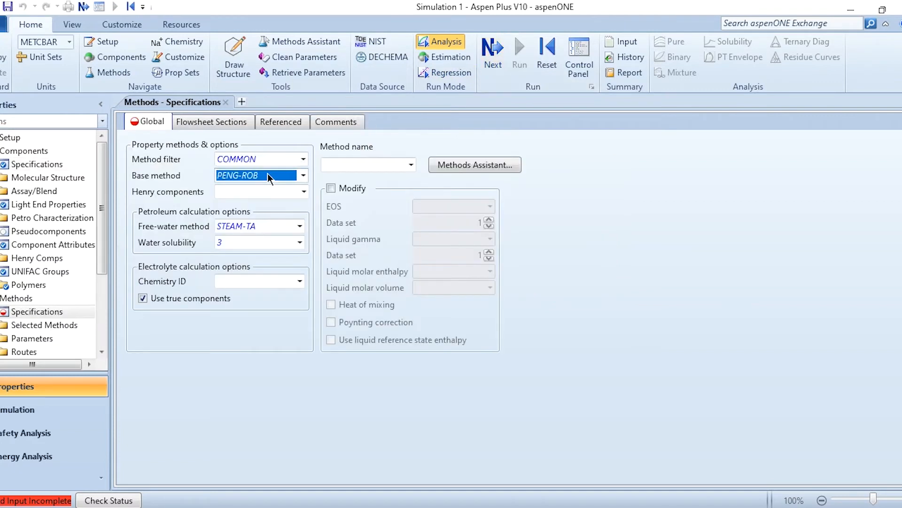
pyautogui.press('Return')
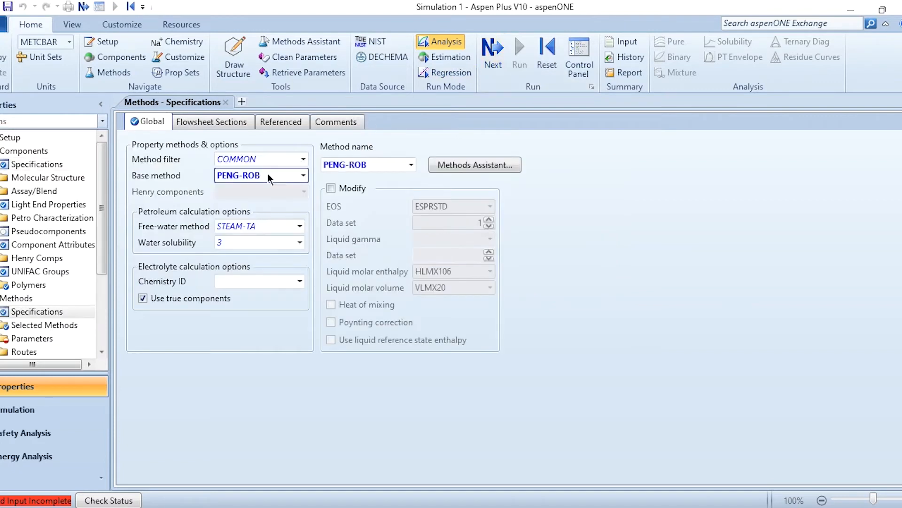
pyautogui.click(504, 55)
pyautogui.click(521, 61)
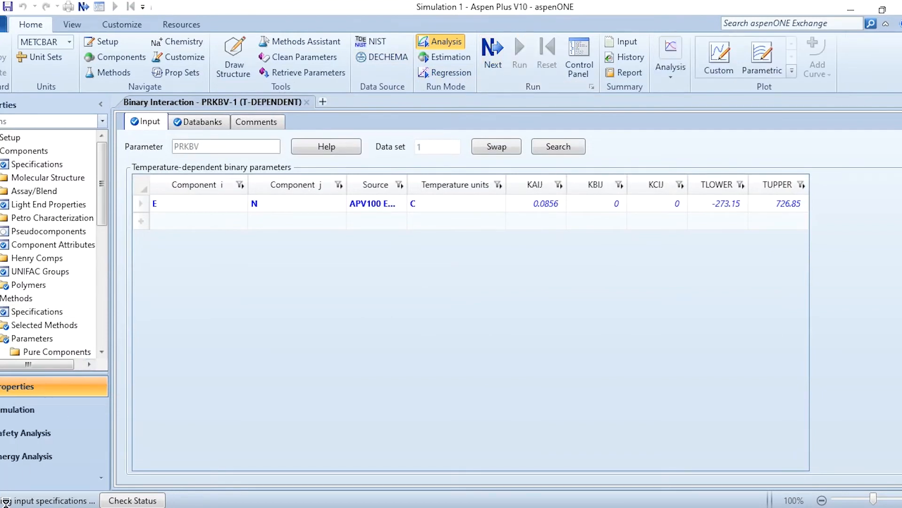
# Step: Switch to the simulation environment and place a Mixer block on the empty main flowsheet
pyautogui.click(17, 413)
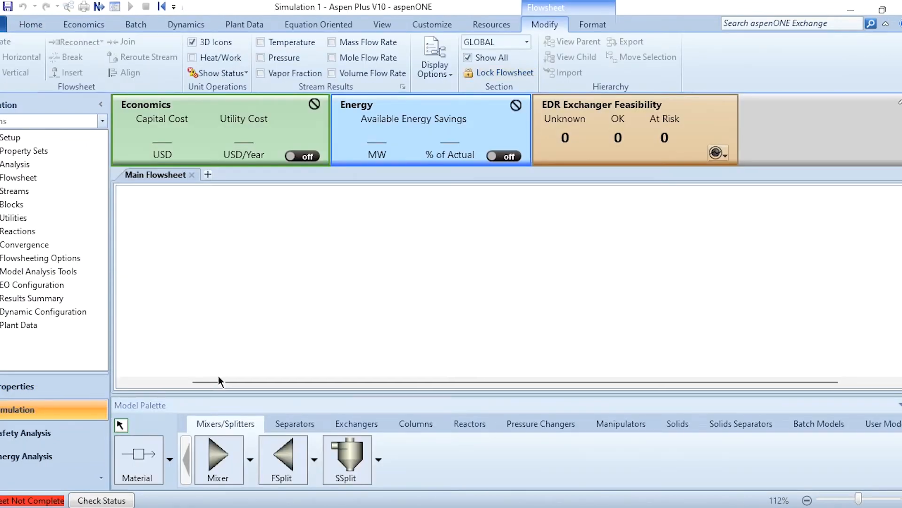
pyautogui.click(227, 463)
pyautogui.click(241, 293)
pyautogui.rightClick(291, 284)
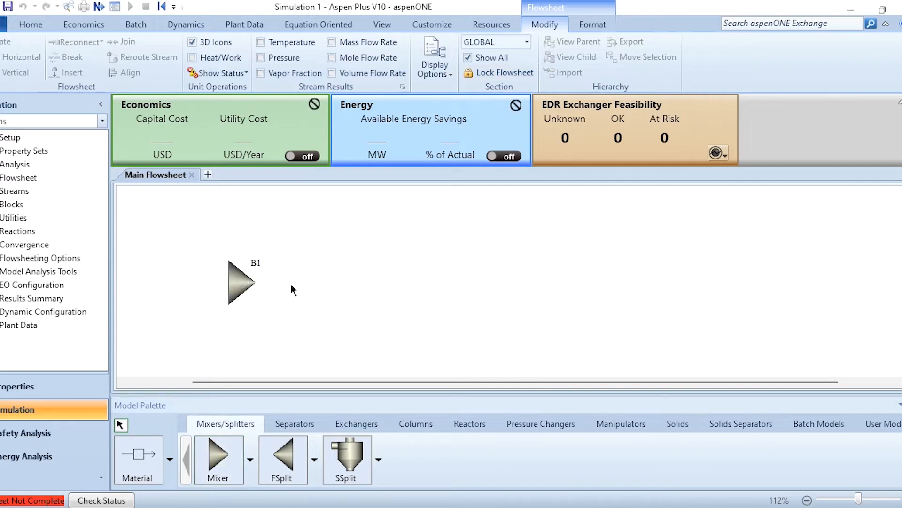
# Step: Connect a material feed stream and a material outlet stream to the mixer and align the flowsheet objects
pyautogui.click(148, 444)
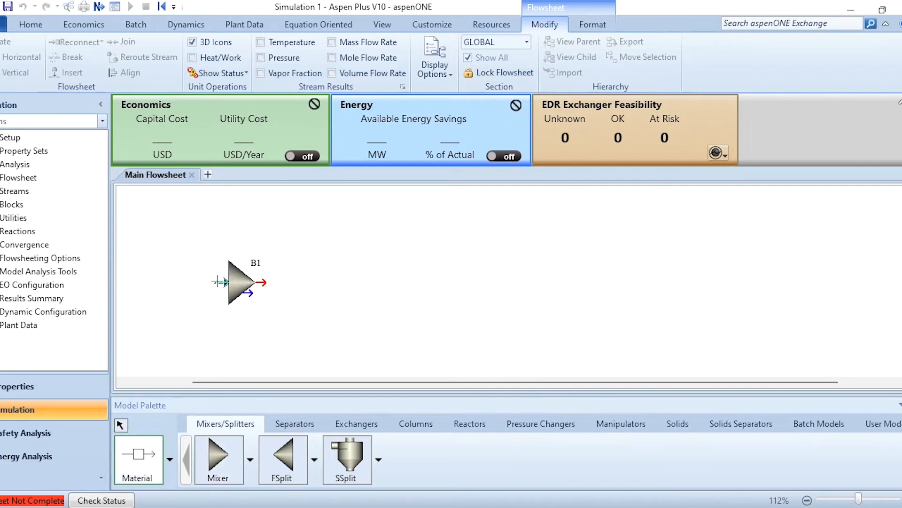
pyautogui.click(215, 280)
pyautogui.click(151, 281)
pyautogui.click(262, 282)
pyautogui.click(337, 281)
pyautogui.press('Escape')
pyautogui.hotkey('ctrl', 'a')
pyautogui.hotkey('ctrl', 'b')
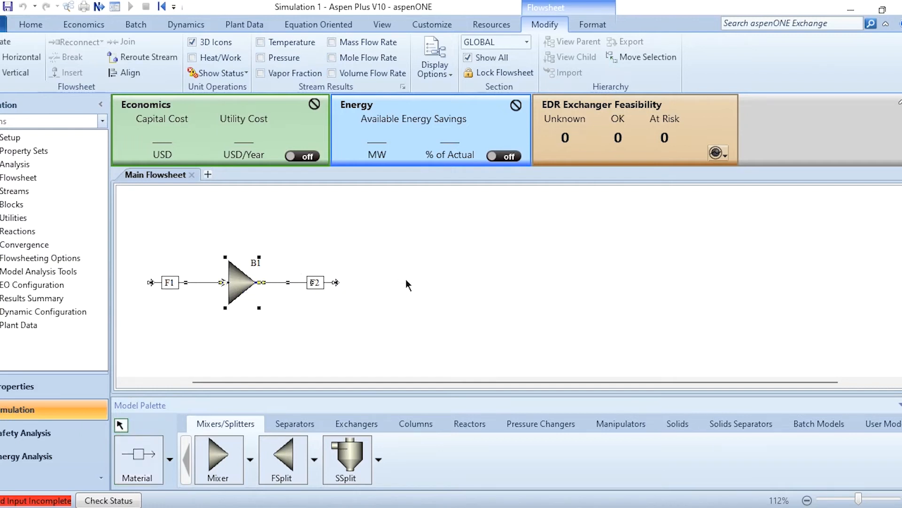
pyautogui.click(405, 280)
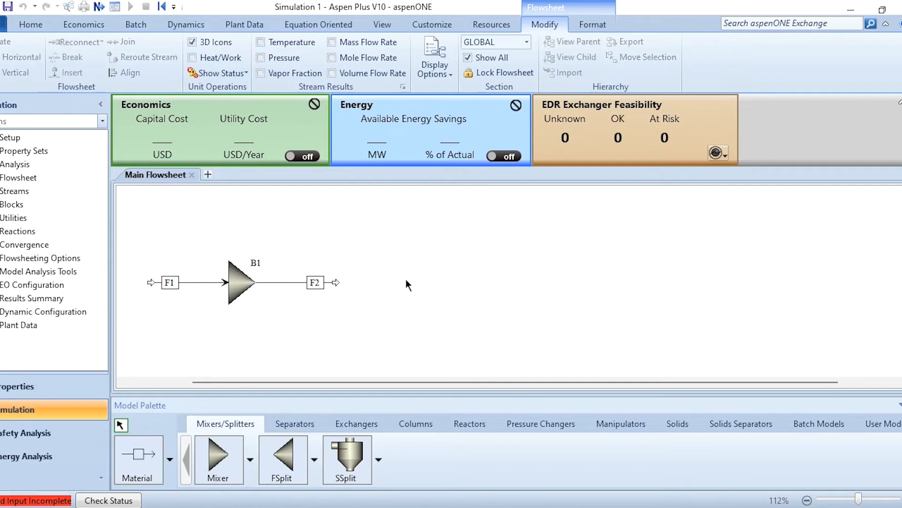
# Step: Specify feed stream F1 with a temperature of 25 C, a pressure of 2 bar and a total flow rate of 1000 kmol/hr
pyautogui.click(187, 282)
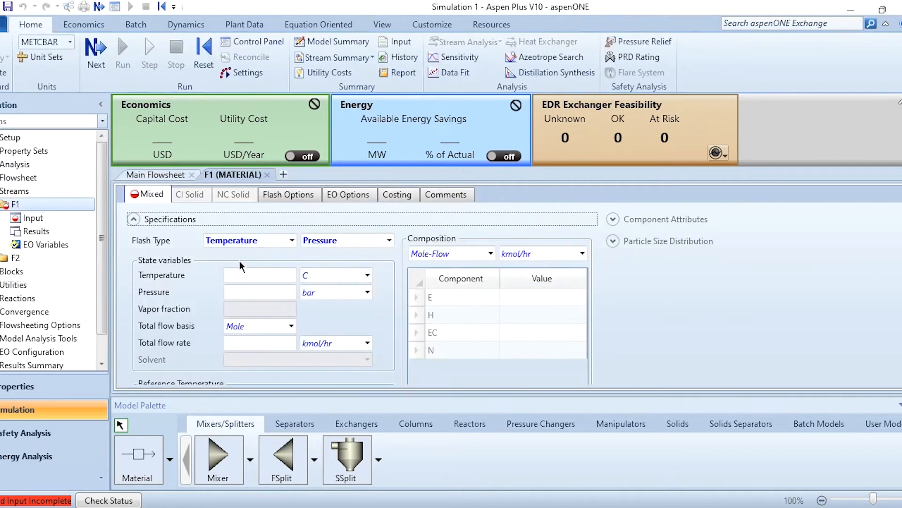
pyautogui.click(244, 274)
pyautogui.write('25')
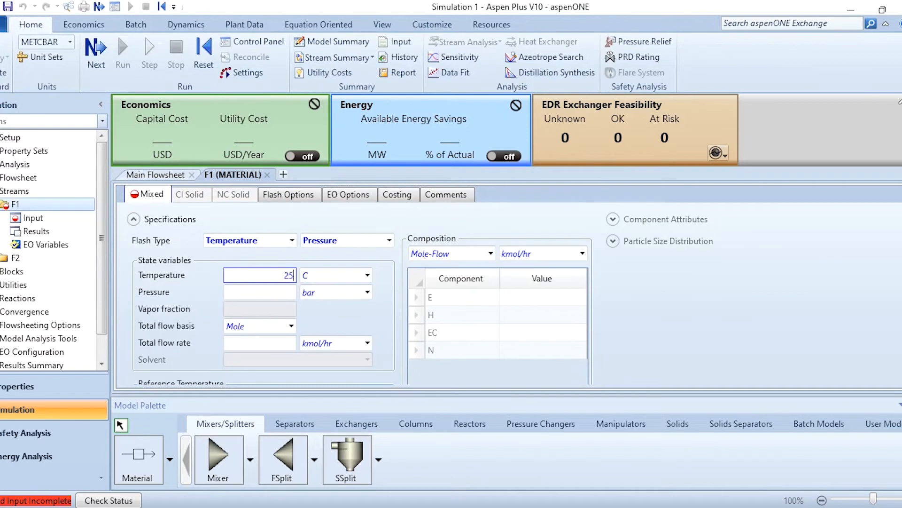
pyautogui.click(247, 291)
pyautogui.write('2')
pyautogui.click(256, 344)
pyautogui.write('1000')
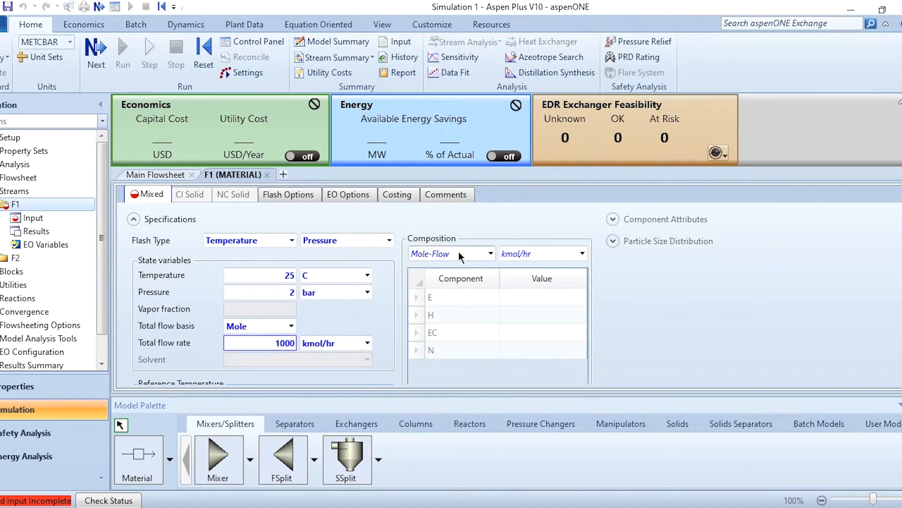
# Step: Define the F1 composition as mole fractions: E 0.48, H 0.5, EC 0 and N 0.02
pyautogui.click(458, 253)
pyautogui.scroll(-4, 459, 253)
pyautogui.scroll(1, 459, 252)
pyautogui.press('Return')
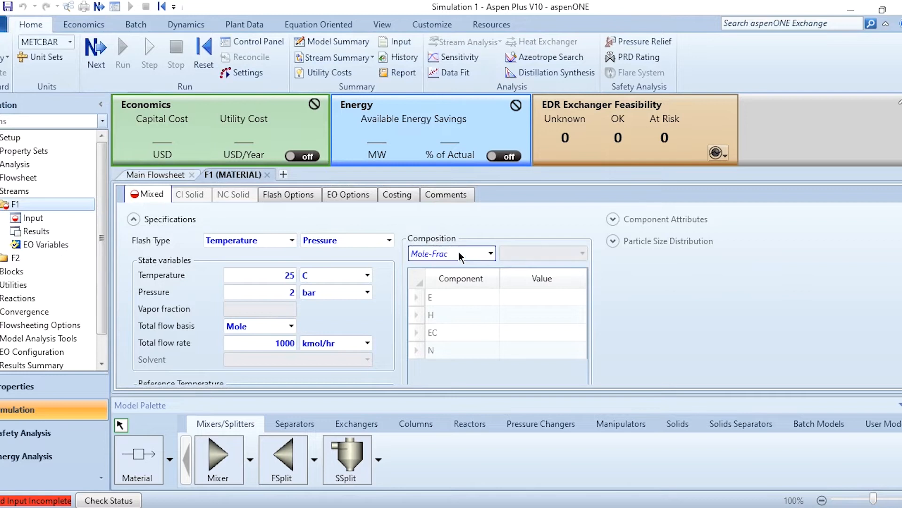
pyautogui.click(534, 296)
pyautogui.write('0.48')
pyautogui.press('Return')
pyautogui.write('0.5')
pyautogui.press('Return')
pyautogui.write('0')
pyautogui.press('Return')
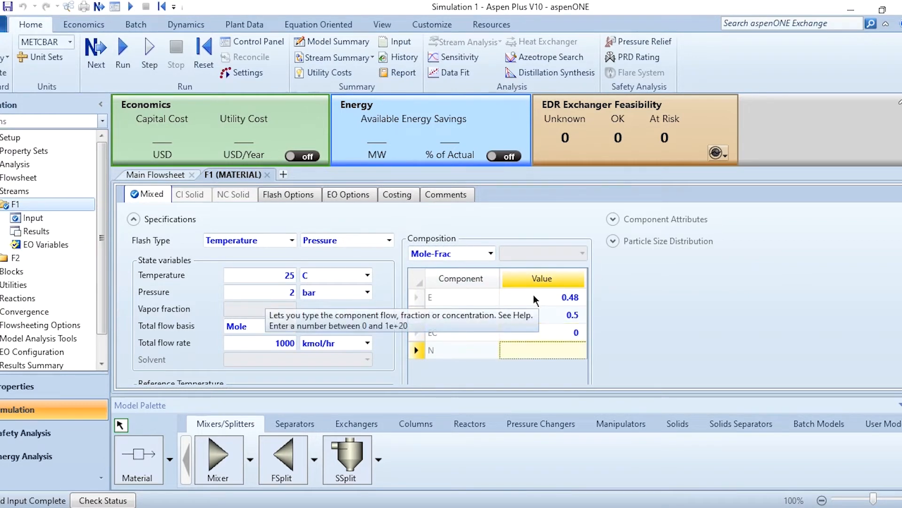
pyautogui.write('0.02')
pyautogui.press('Return')
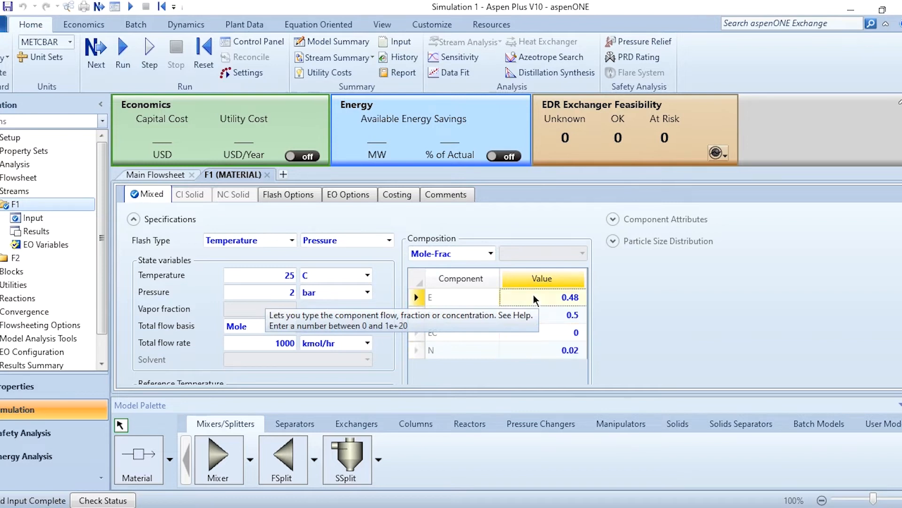
pyautogui.scroll(-3, 534, 295)
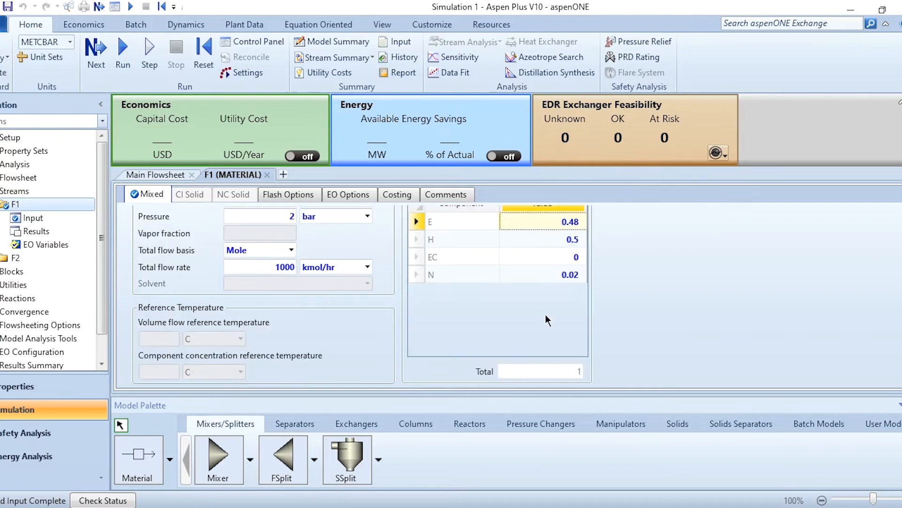
# Step: Return to the main flowsheet and place an RStoic reactor downstream of the mixer's outlet stream
pyautogui.click(154, 178)
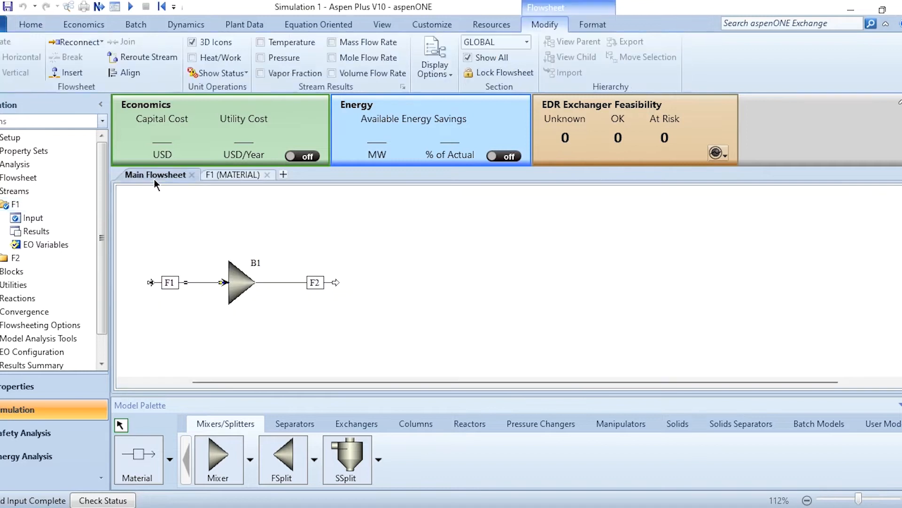
pyautogui.click(391, 277)
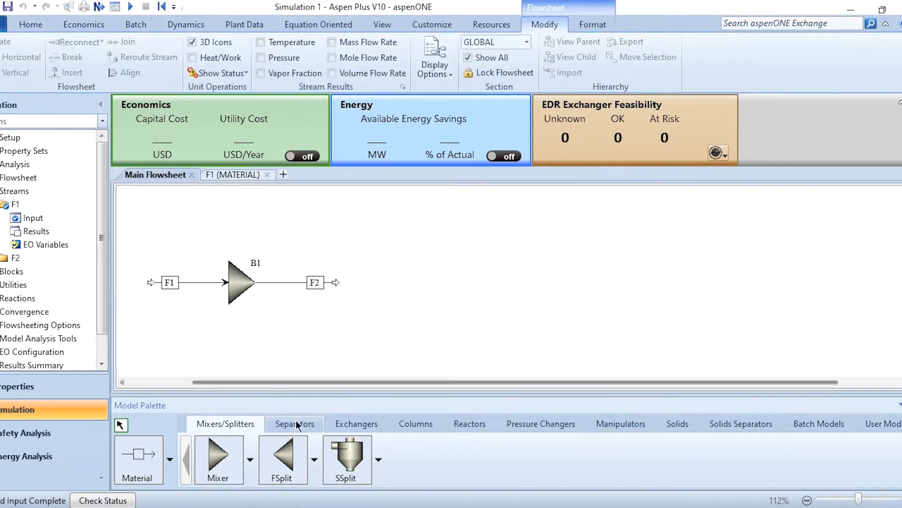
pyautogui.click(401, 425)
pyautogui.click(470, 423)
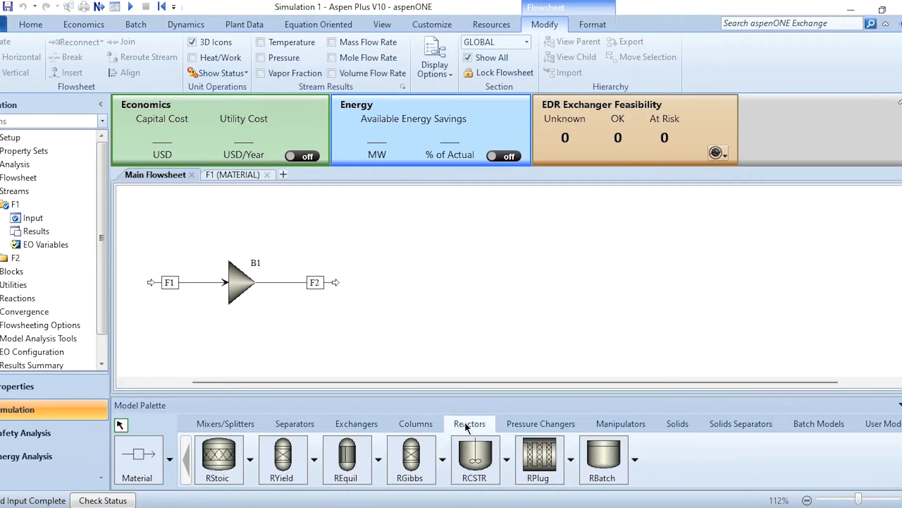
pyautogui.click(229, 463)
pyautogui.click(386, 282)
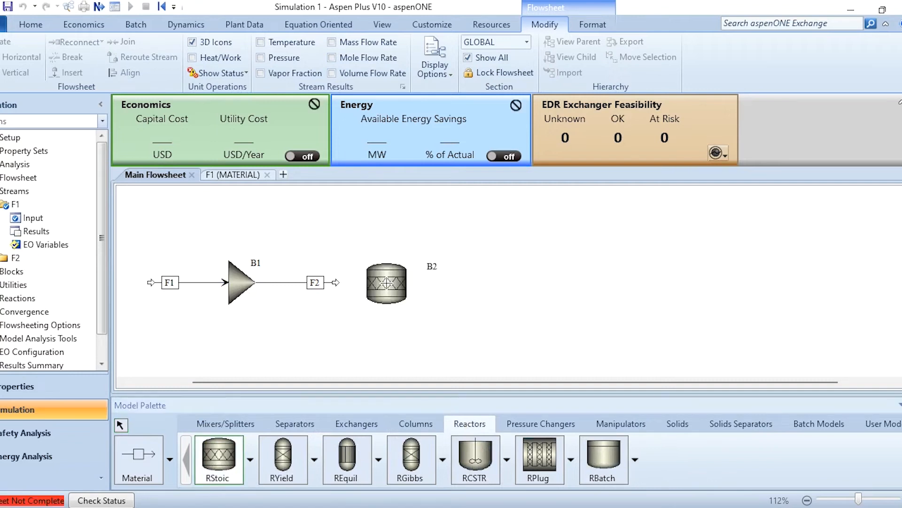
# Step: Connect stream F2 to the RStoic reactor's inlet and draw a material outlet stream from the reactor
pyautogui.moveTo(338, 284); pyautogui.dragTo(361, 272)
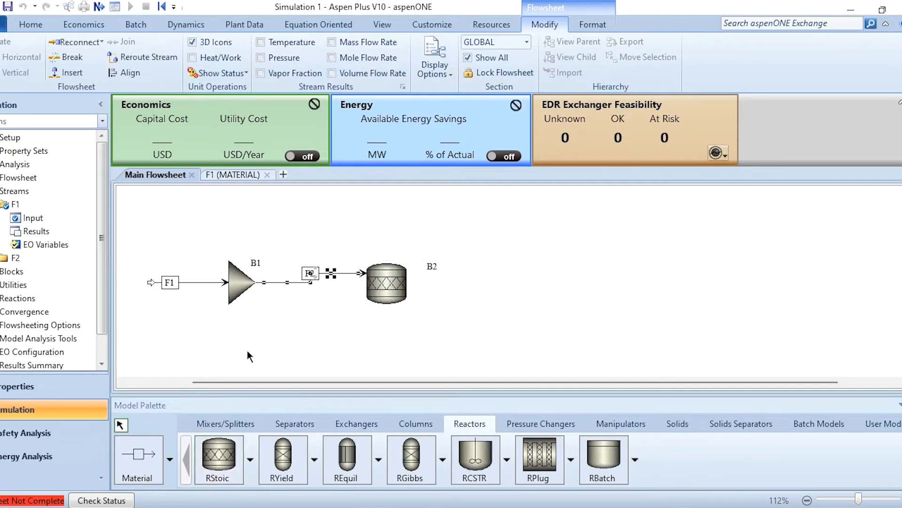
pyautogui.click(149, 472)
pyautogui.click(410, 293)
pyautogui.click(517, 303)
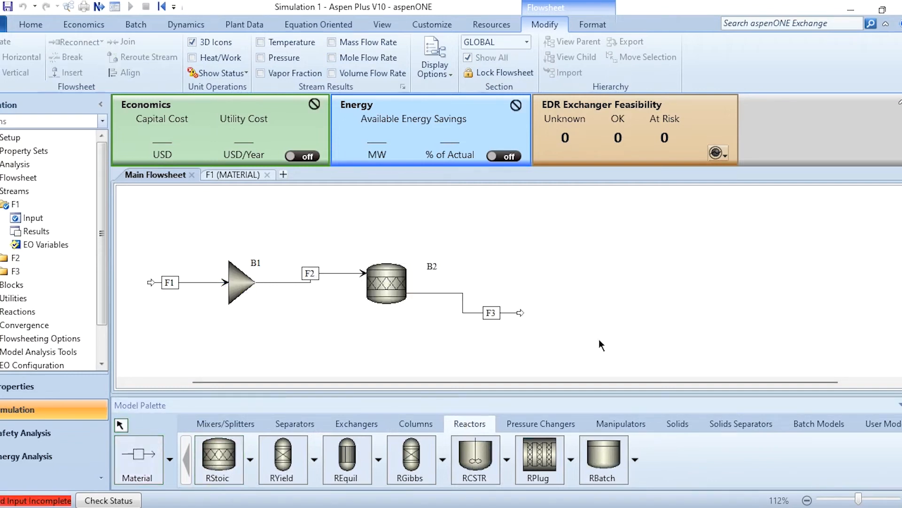
# Step: Set the RStoic reactor's operating temperature to 25 C and its pressure to -0.1 bar
pyautogui.doubleClick(387, 292)
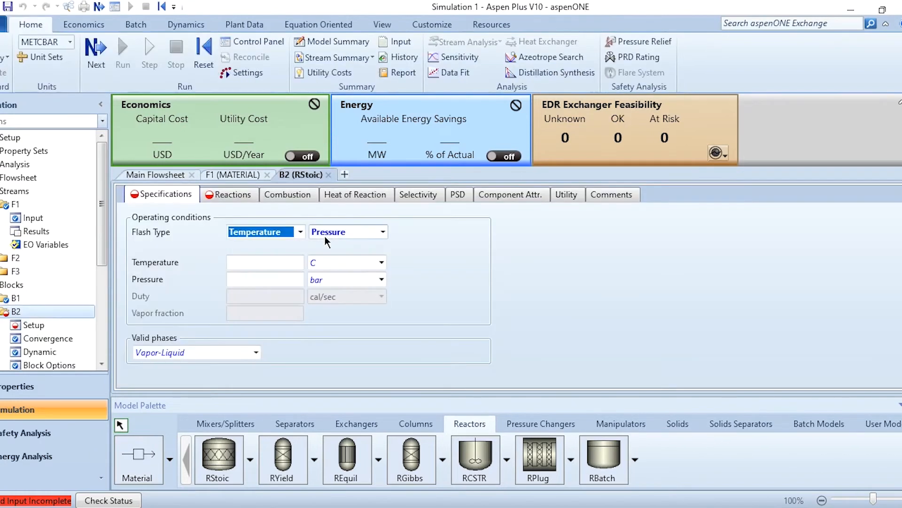
pyautogui.click(269, 266)
pyautogui.write('25')
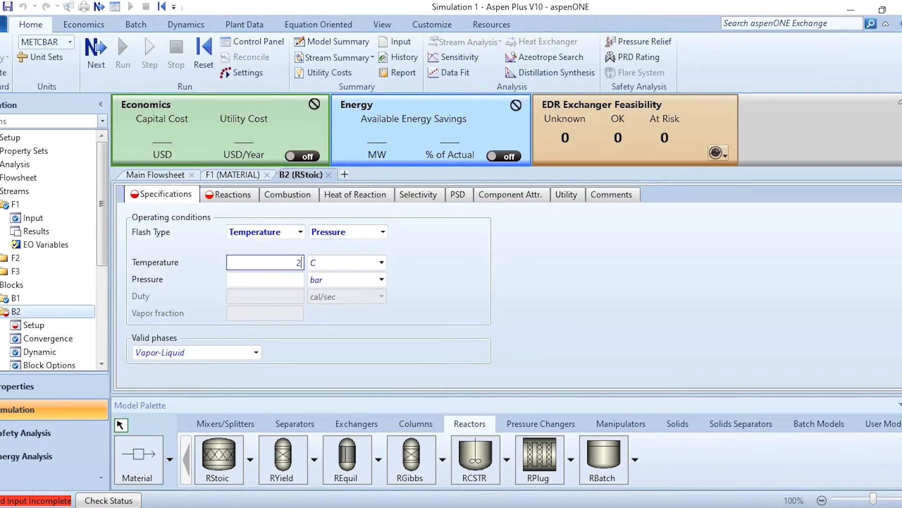
pyautogui.click(258, 279)
pyautogui.write('-0.1')
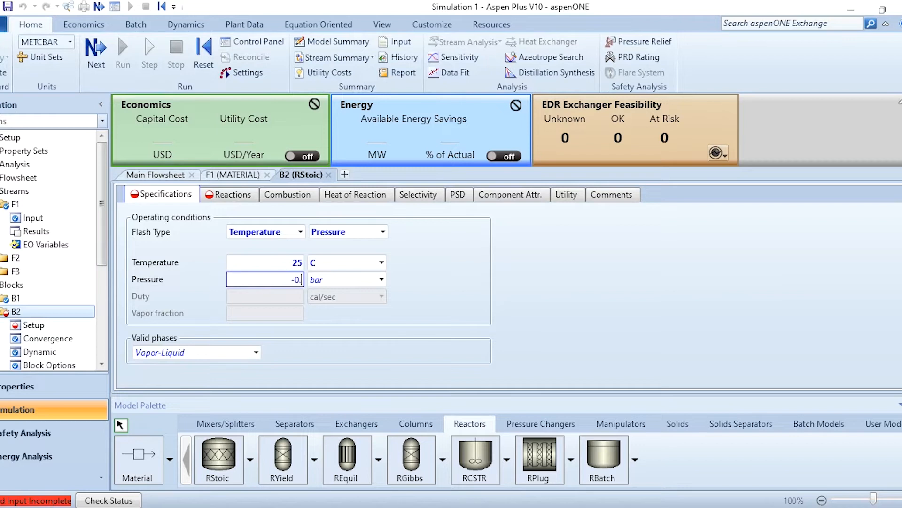
# Step: Create a reaction for the RStoic reactor with E and H as reactants and EC as the product
pyautogui.click(233, 193)
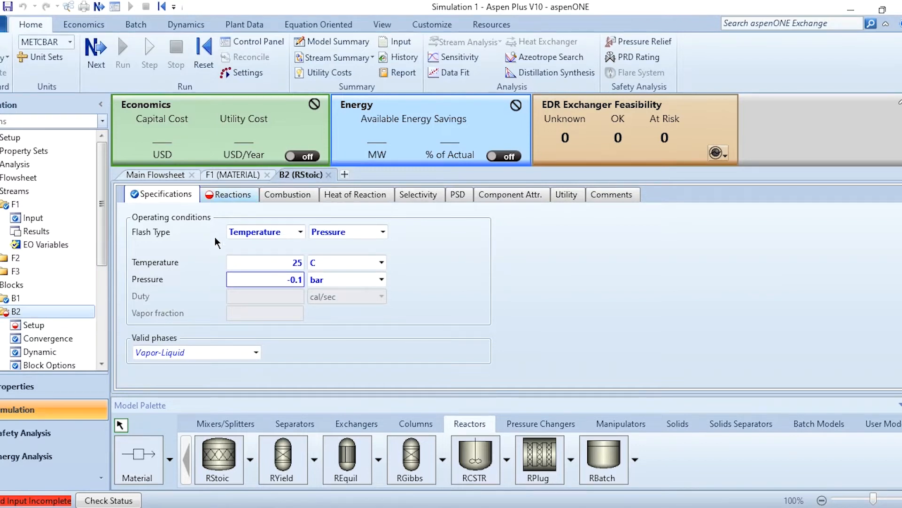
pyautogui.click(266, 269)
pyautogui.click(322, 202)
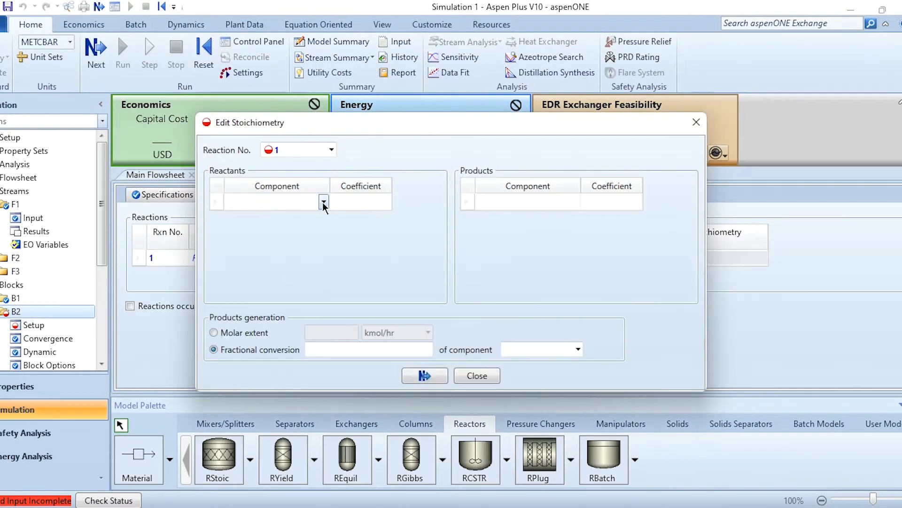
pyautogui.click(322, 202)
pyautogui.click(266, 214)
pyautogui.click(323, 219)
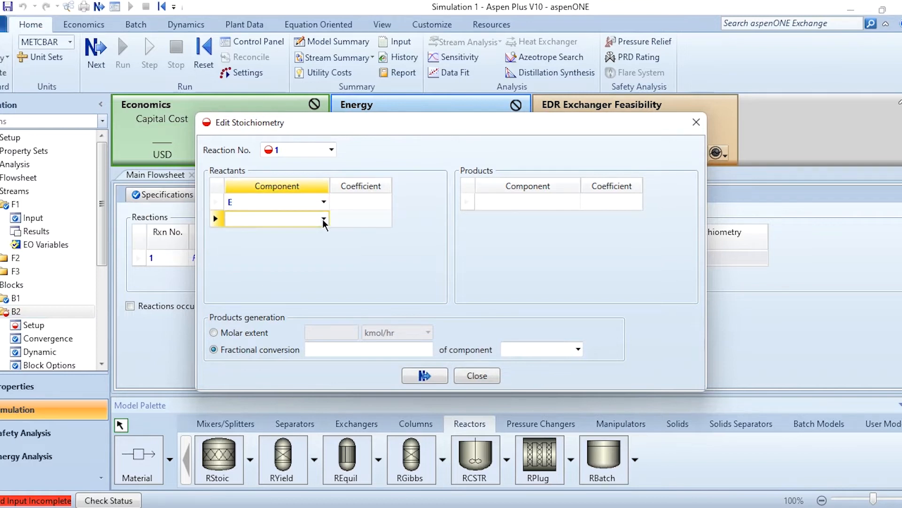
pyautogui.click(237, 247)
pyautogui.click(575, 202)
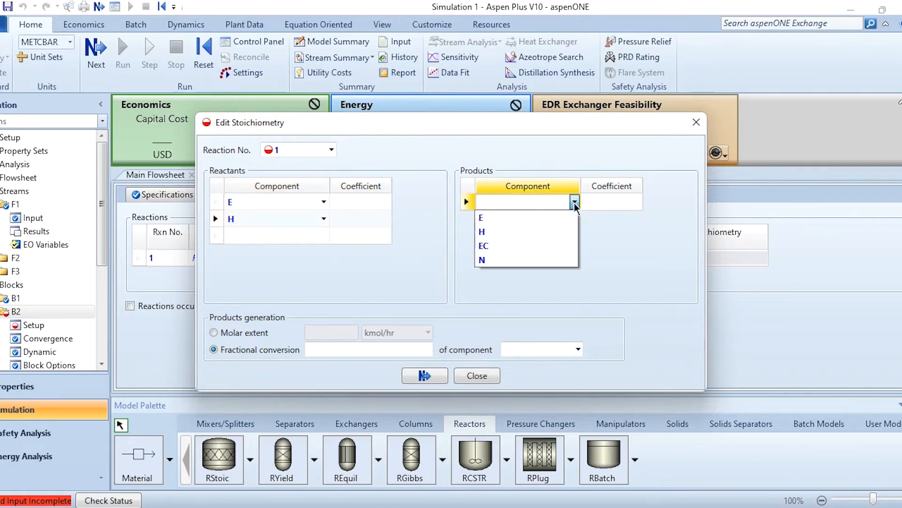
pyautogui.click(489, 246)
# Step: Set the stoichiometric coefficients of reaction 1 to 1 for reactants E and H and 1 for product EC
pyautogui.click(361, 204)
pyautogui.write('1')
pyautogui.press('Return')
pyautogui.write('1')
pyautogui.press('Return')
pyautogui.click(606, 204)
pyautogui.write('1')
pyautogui.press('Return')
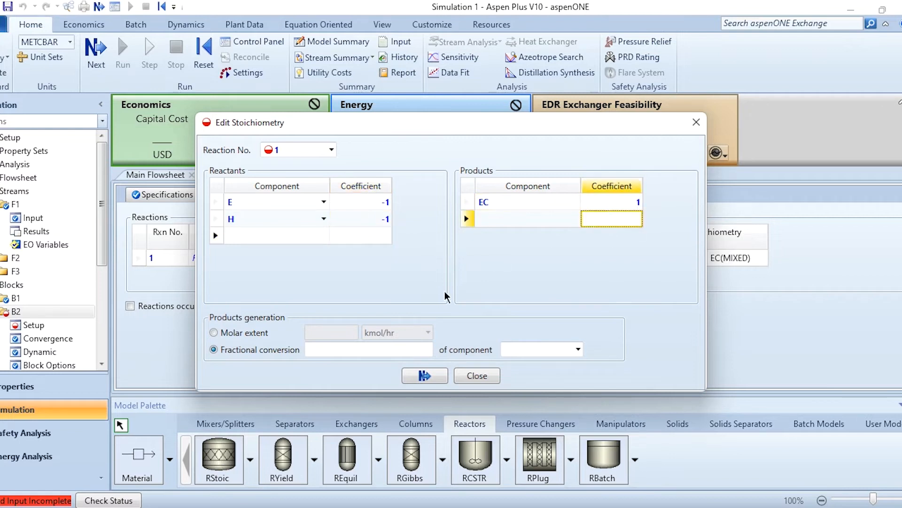
# Step: Set a fractional conversion of 0.9 for component E in reaction 1 and return to the main flowsheet
pyautogui.click(381, 349)
pyautogui.write('0.9')
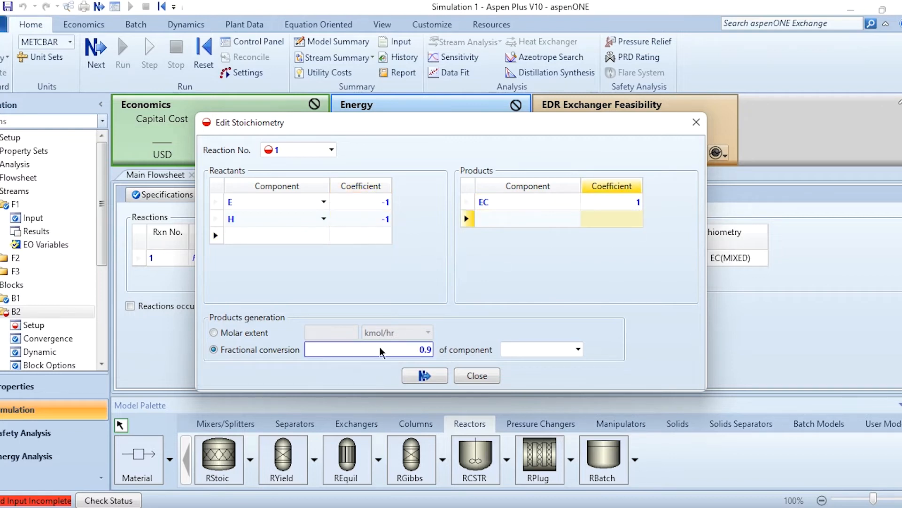
pyautogui.click(578, 349)
pyautogui.click(534, 370)
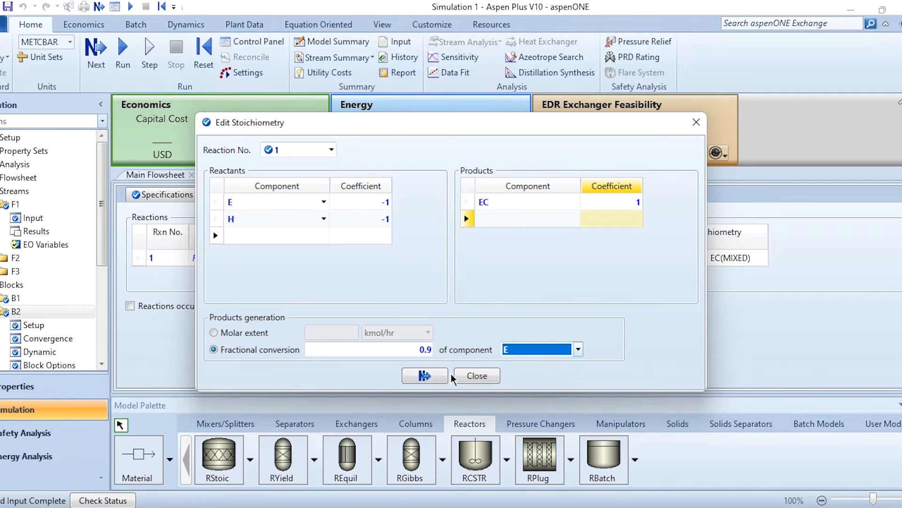
pyautogui.click(423, 375)
pyautogui.click(324, 174)
pyautogui.click(267, 175)
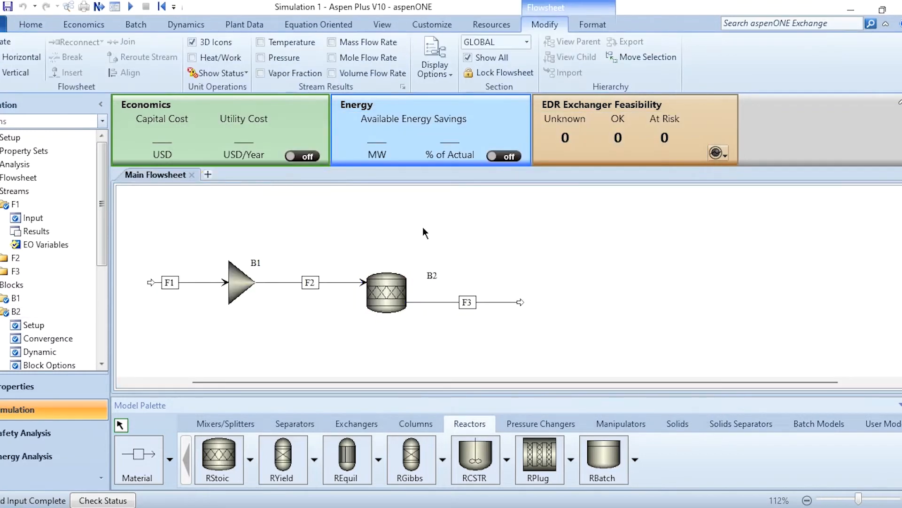
# Step: Place a Compr block downstream of the reactor, with stream F3 as its inlet and a new material stream as its outlet
pyautogui.click(522, 425)
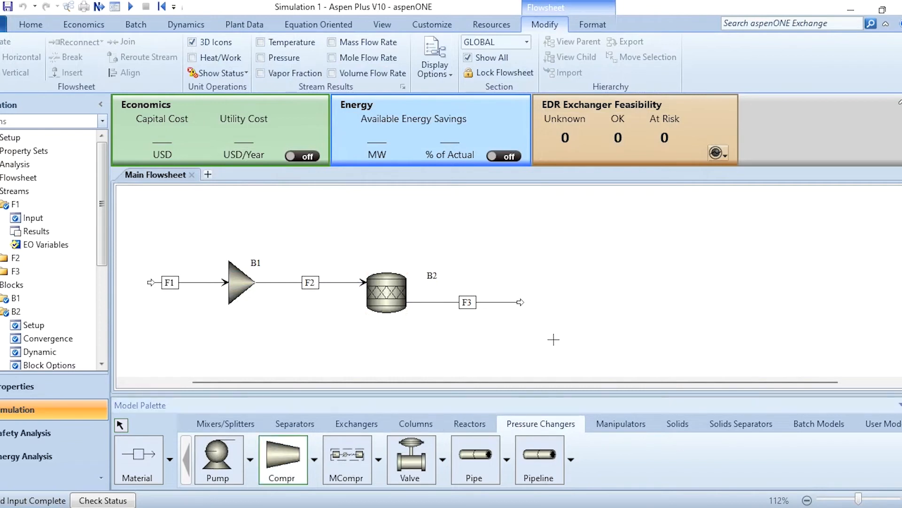
pyautogui.click(573, 335)
pyautogui.click(522, 302)
pyautogui.moveTo(521, 302); pyautogui.dragTo(559, 316)
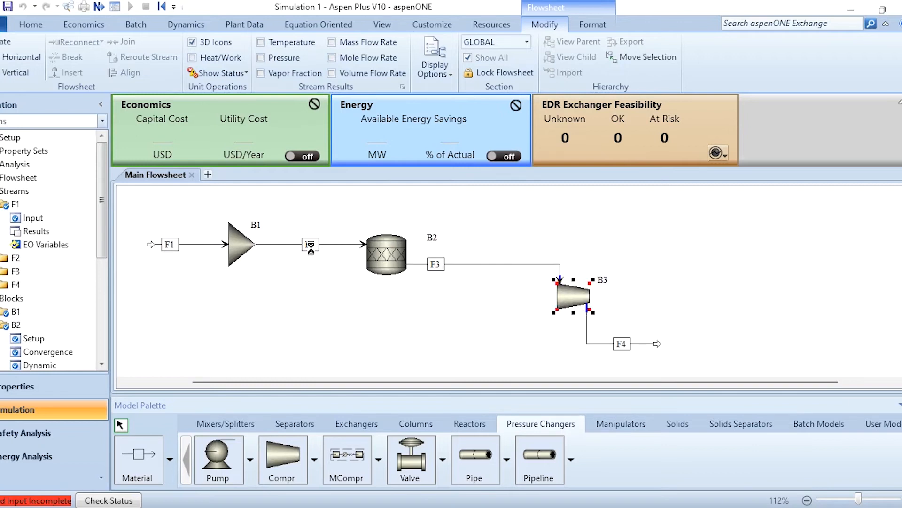
# Step: Define compressor B3 as isentropic with a discharge pressure of 21 bar, and return to the main flowsheet
pyautogui.doubleClick(574, 296)
pyautogui.click(208, 252)
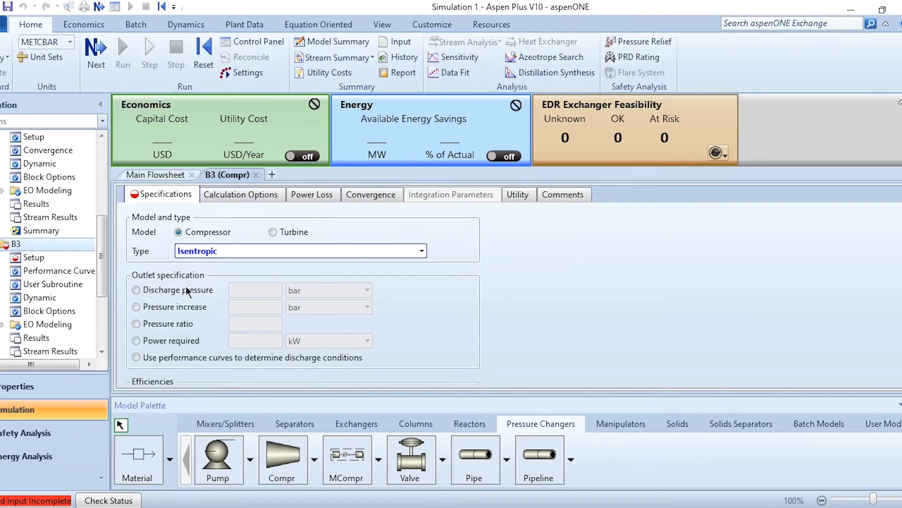
pyautogui.click(136, 289)
pyautogui.click(266, 290)
pyautogui.write('21')
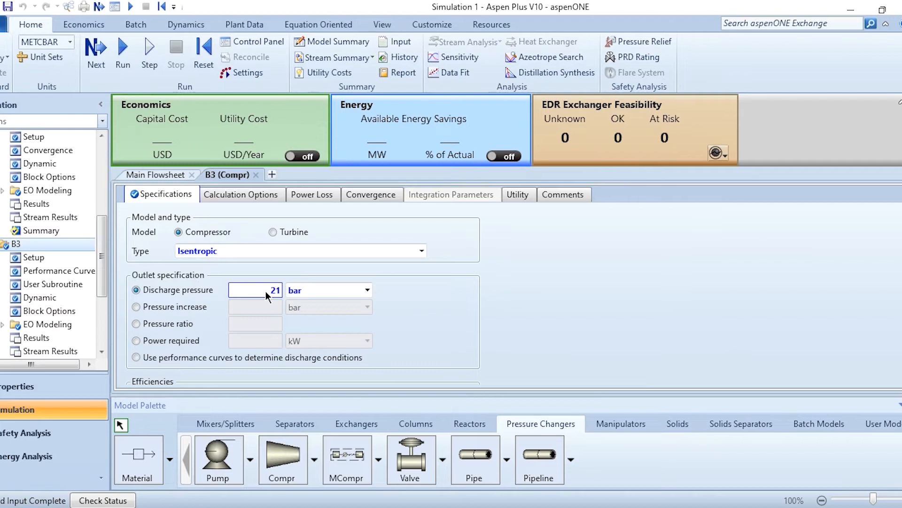
pyautogui.click(254, 176)
# Step: Place a Heater block downstream of compressor B3 and connect stream F4 to its inlet
pyautogui.click(436, 298)
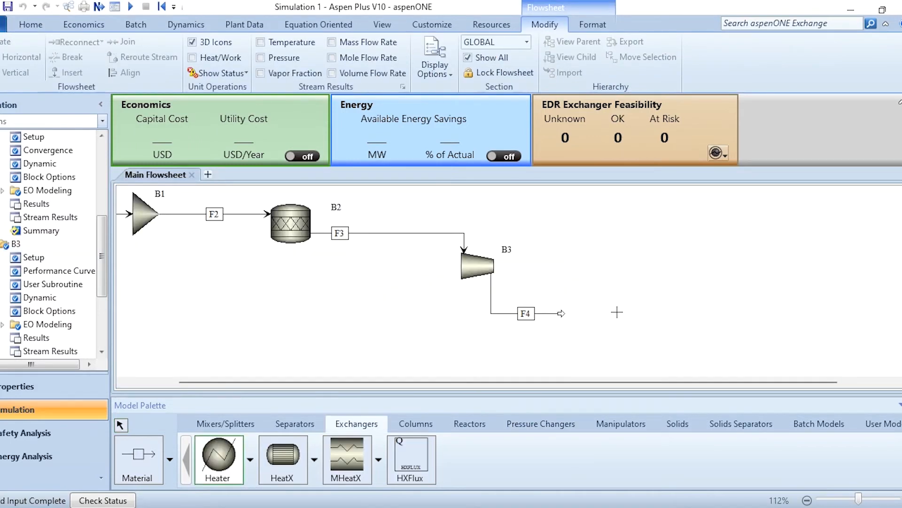
pyautogui.click(617, 312)
pyautogui.rightClick(717, 277)
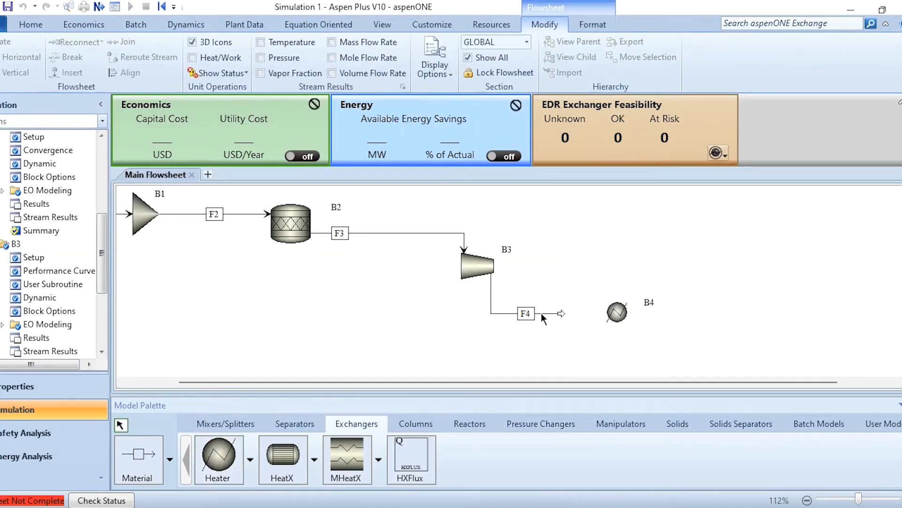
pyautogui.moveTo(563, 312); pyautogui.dragTo(603, 312)
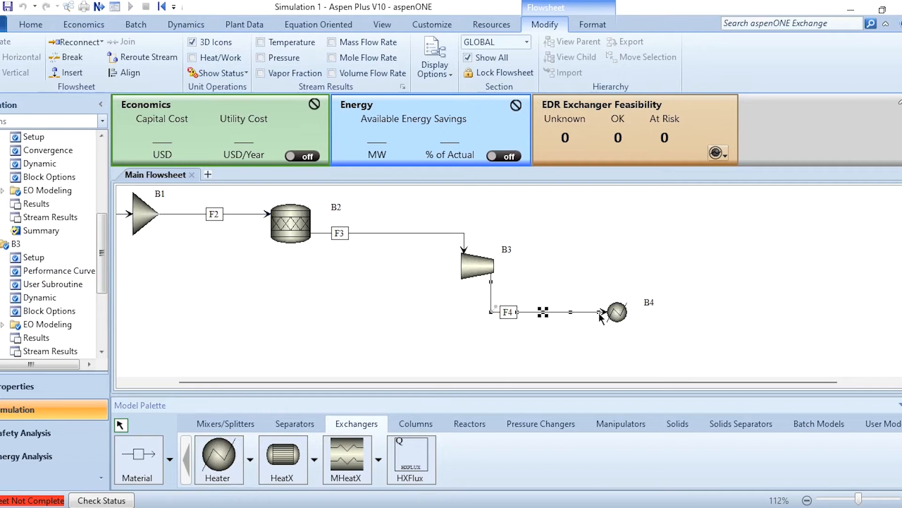
# Step: Draw a material outlet stream from heater B4
pyautogui.click(138, 455)
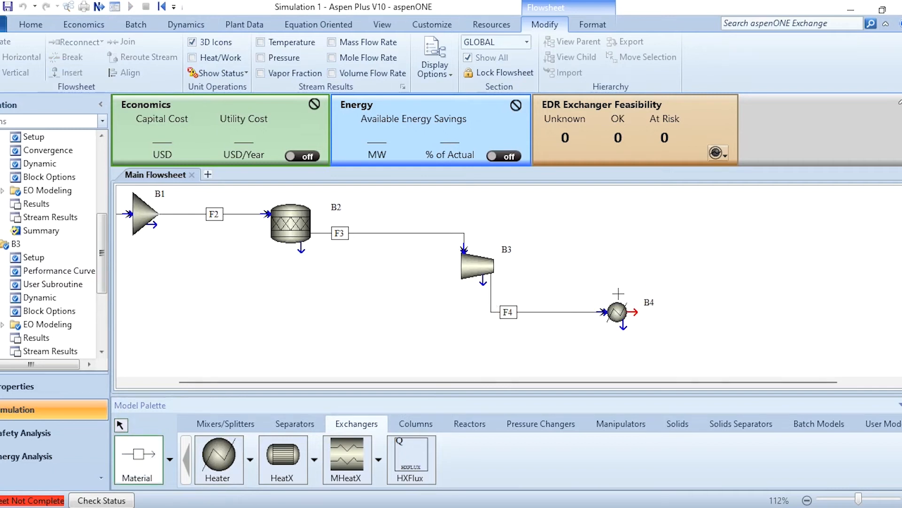
pyautogui.click(635, 312)
pyautogui.click(742, 311)
pyautogui.rightClick(766, 292)
pyautogui.hotkey('ctrl', 'a')
pyautogui.click(771, 293)
# Step: Set heater B4's temperature to 20 C and its pressure to -0.1 bar, and close its specifications
pyautogui.doubleClick(624, 312)
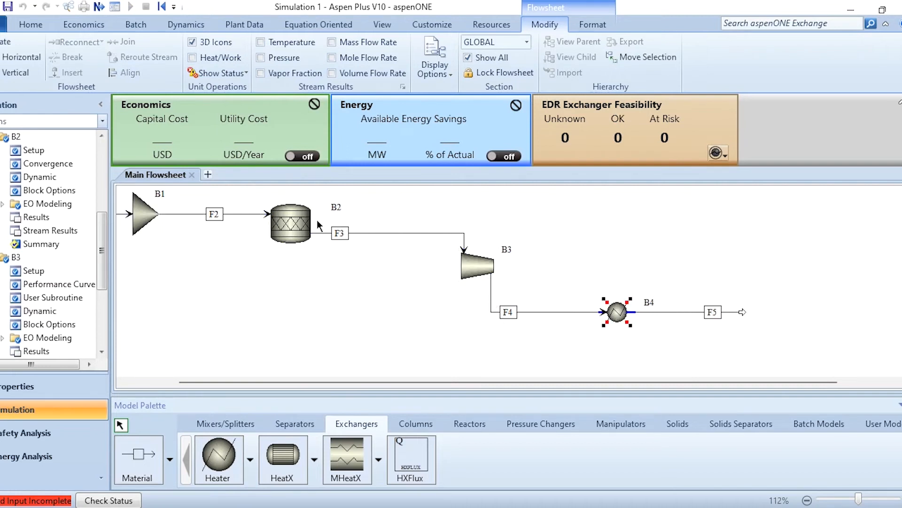
pyautogui.click(313, 275)
pyautogui.write('20')
pyautogui.press('Return')
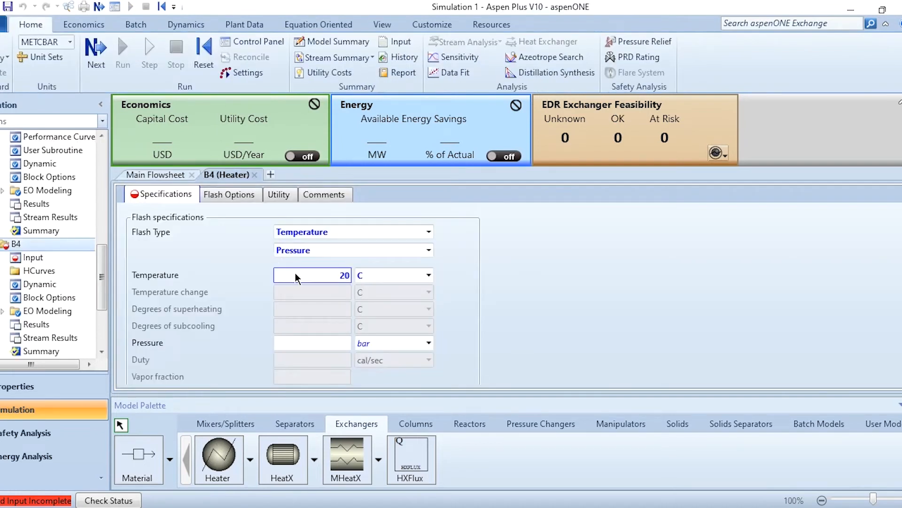
pyautogui.click(303, 342)
pyautogui.write('-0.1')
pyautogui.press('Return')
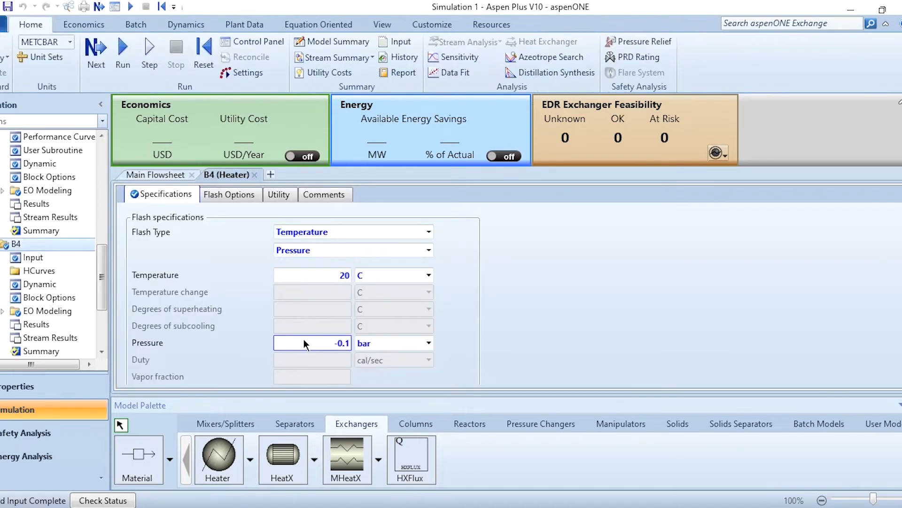
pyautogui.click(254, 174)
# Step: Place a Flash2 separator downstream of heater B4 and connect stream F5 to its inlet
pyautogui.scroll(2, 472, 316)
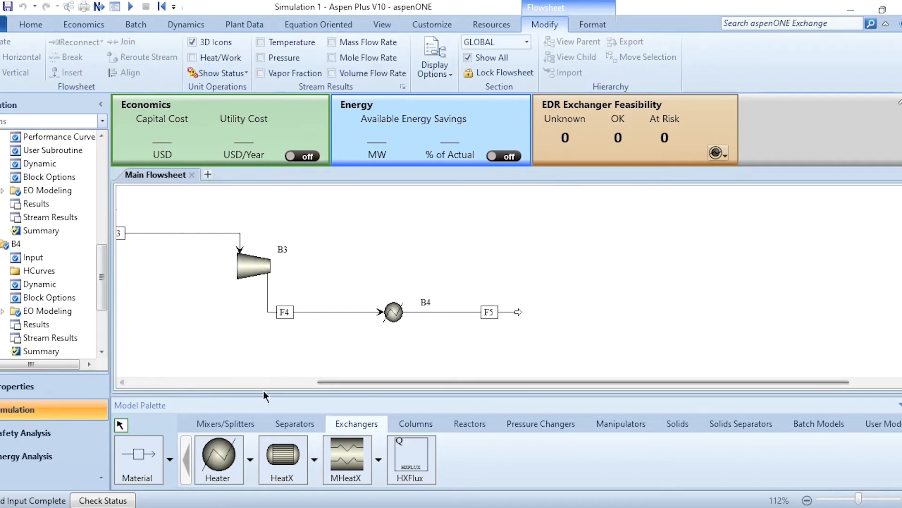
pyautogui.click(295, 424)
pyautogui.click(219, 456)
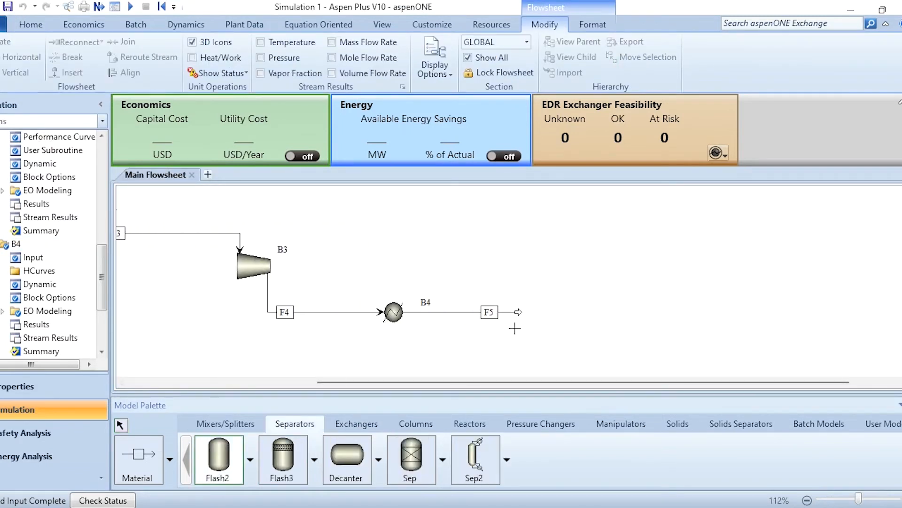
pyautogui.click(575, 304)
pyautogui.rightClick(576, 325)
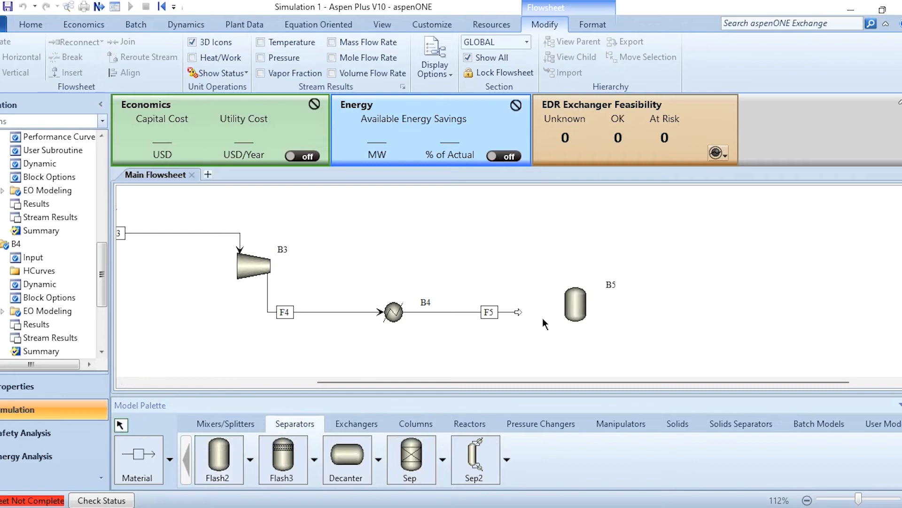
pyautogui.moveTo(521, 315); pyautogui.dragTo(563, 304)
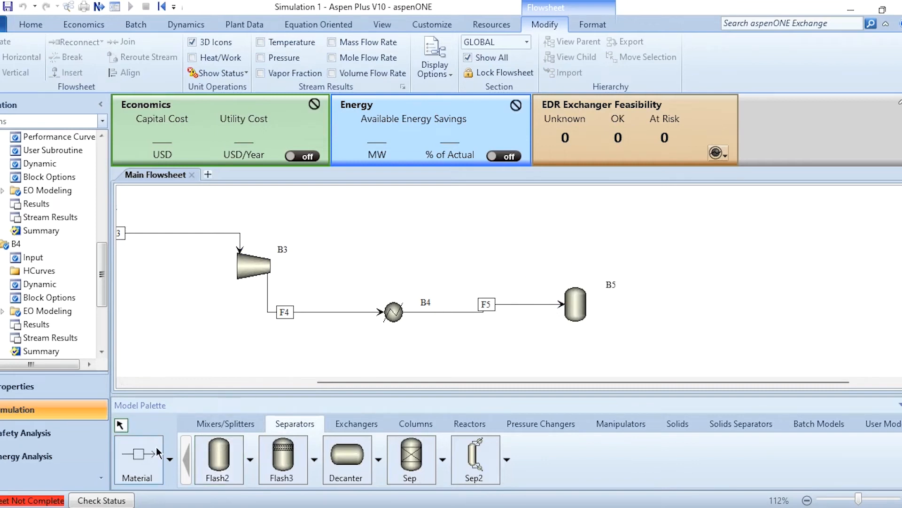
# Step: Draw vapor and liquid material outlet streams from flash separator B5 and straighten the flowsheet's stream lines
pyautogui.click(139, 455)
pyautogui.click(575, 279)
pyautogui.click(648, 230)
pyautogui.click(572, 327)
pyautogui.click(656, 357)
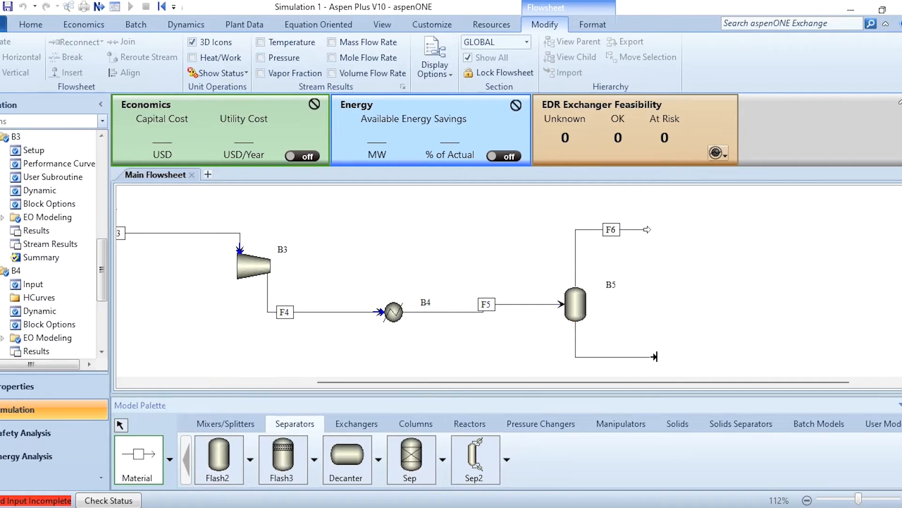
pyautogui.rightClick(726, 329)
pyautogui.hotkey('ctrl', 'a')
# Step: Set flash separator B5's temperature to 20 C and its pressure to 0 bar, and return to the main flowsheet
pyautogui.doubleClick(576, 312)
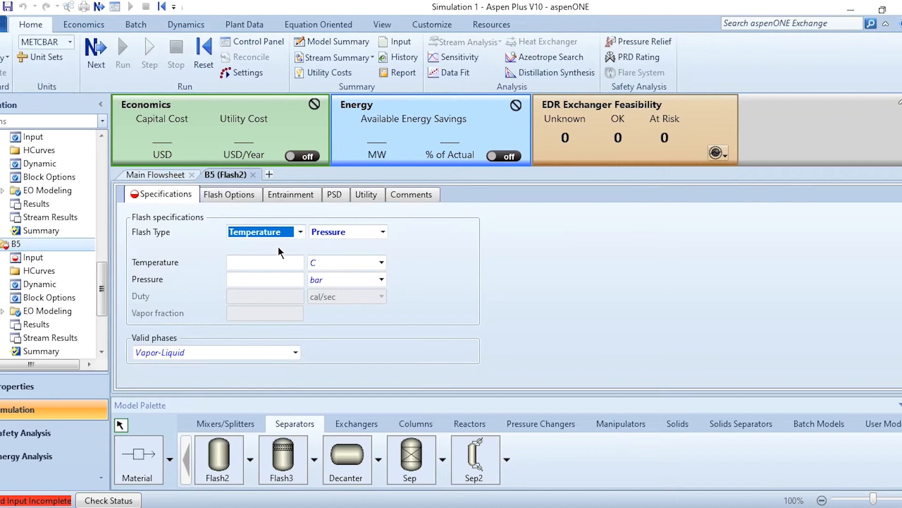
pyautogui.click(256, 264)
pyautogui.write('20')
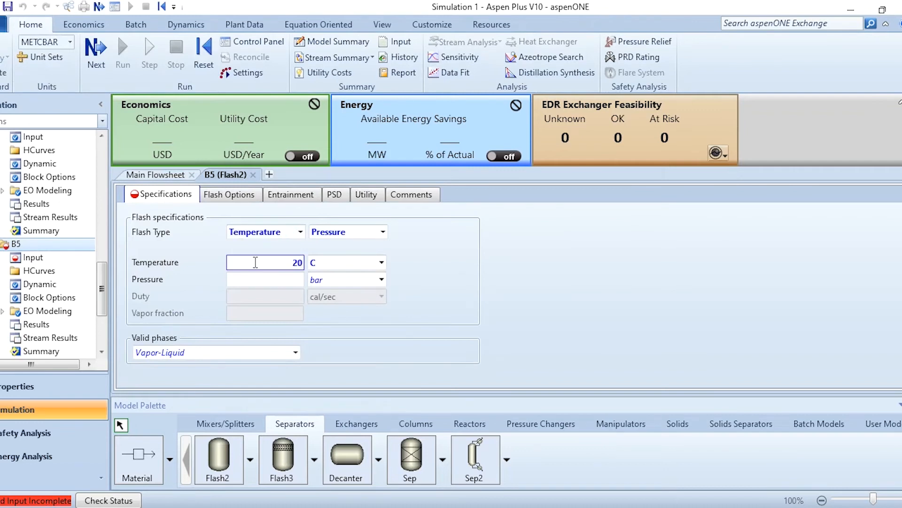
pyautogui.click(258, 279)
pyautogui.write('0')
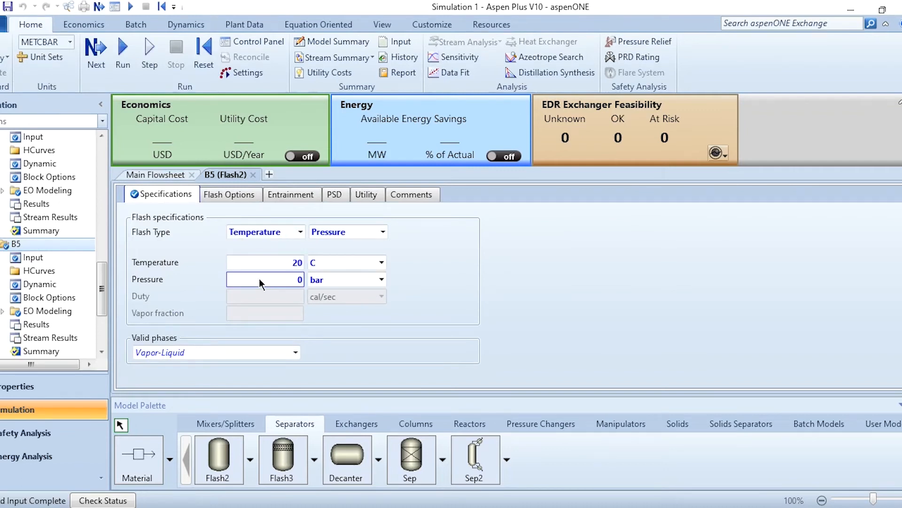
pyautogui.click(253, 174)
# Step: Place a RadFrac column downstream of flash separator B5 and connect liquid stream F7 to its feed
pyautogui.scroll(3, 699, 264)
pyautogui.scroll(-3, 698, 263)
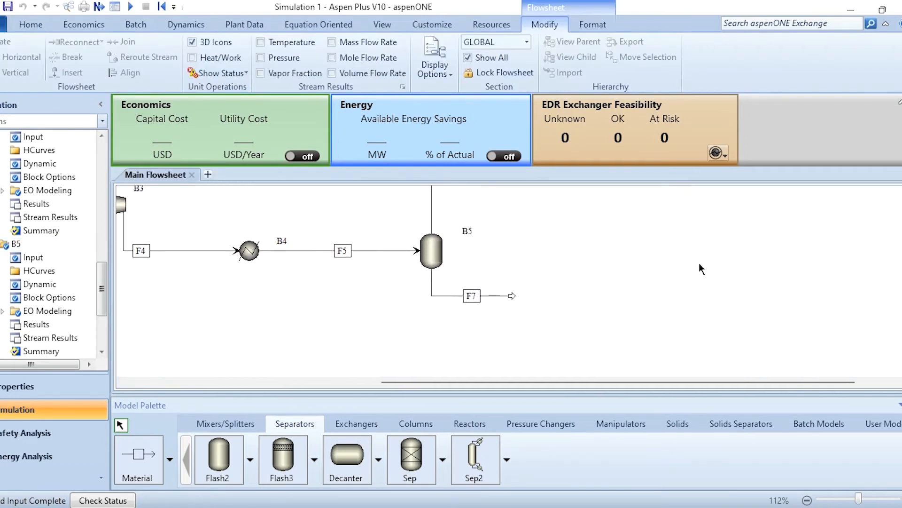
pyautogui.click(433, 424)
pyautogui.click(346, 455)
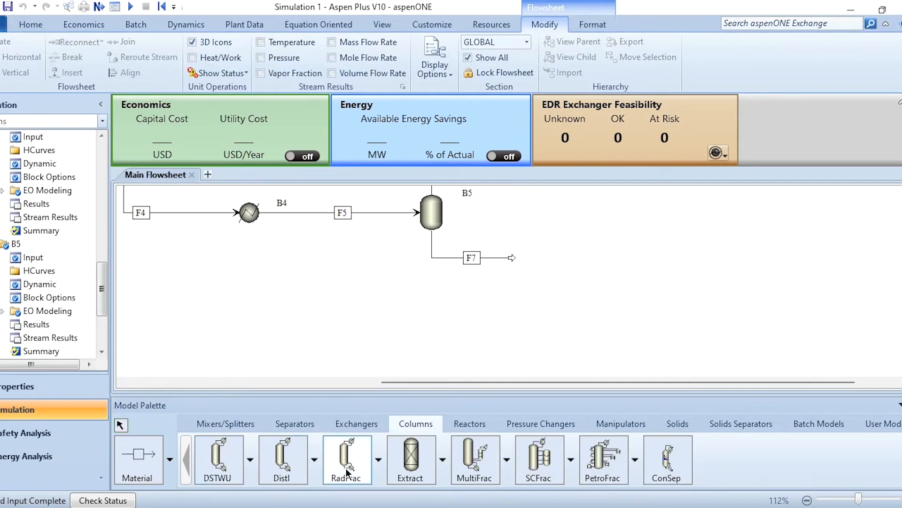
pyautogui.click(564, 258)
pyautogui.click(509, 257)
pyautogui.click(548, 258)
# Step: Draw a vapor distillate stream from column B6's condenser and a bottoms stream from its reboiler
pyautogui.click(138, 455)
pyautogui.click(584, 215)
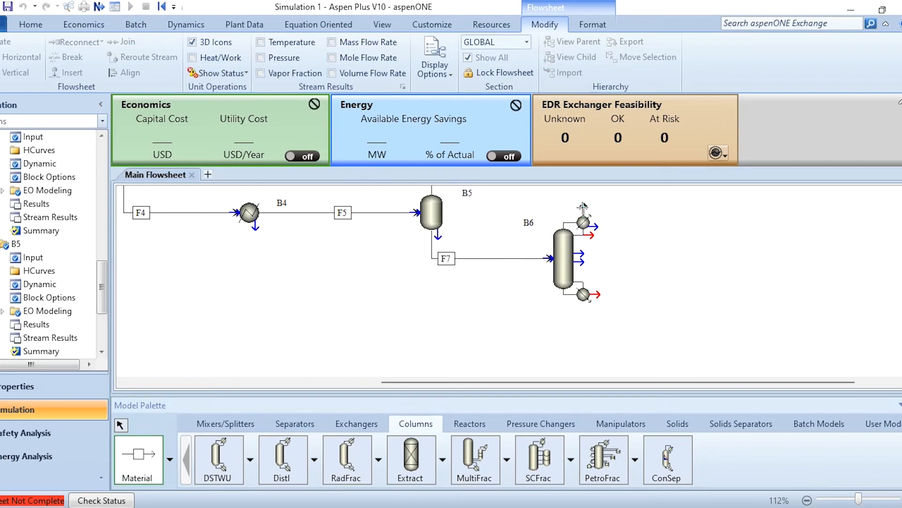
pyautogui.click(646, 190)
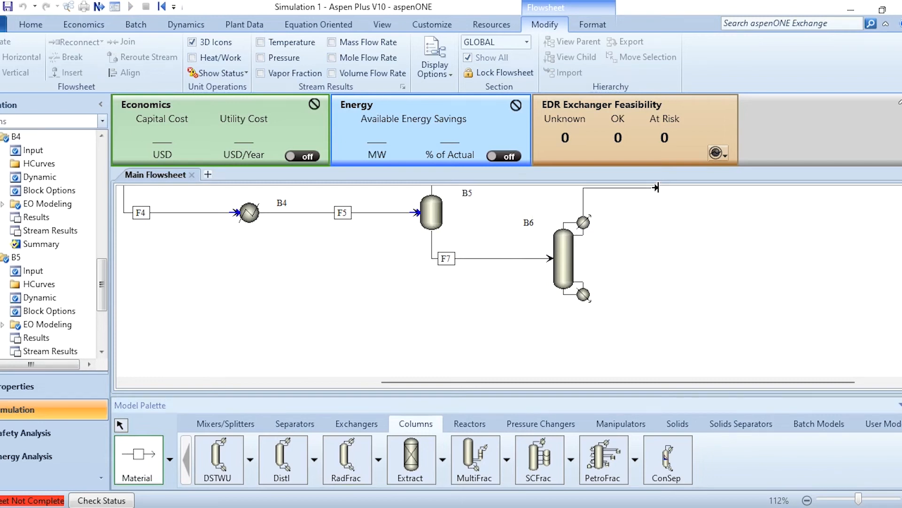
pyautogui.click(657, 188)
pyautogui.click(595, 294)
pyautogui.click(670, 298)
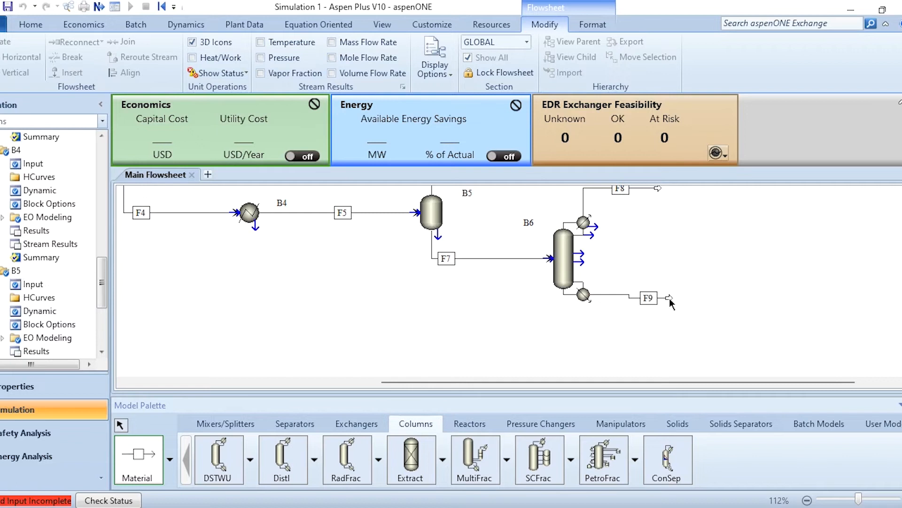
pyautogui.press('Escape')
# Step: Configure RadFrac column B6 with 7 stages and a Partial-Vapor condenser
pyautogui.click(562, 280)
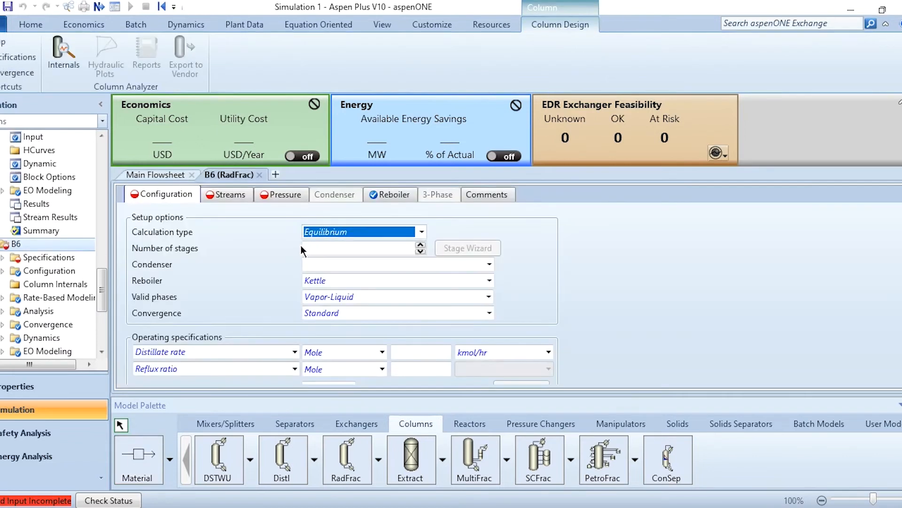
pyautogui.click(341, 244)
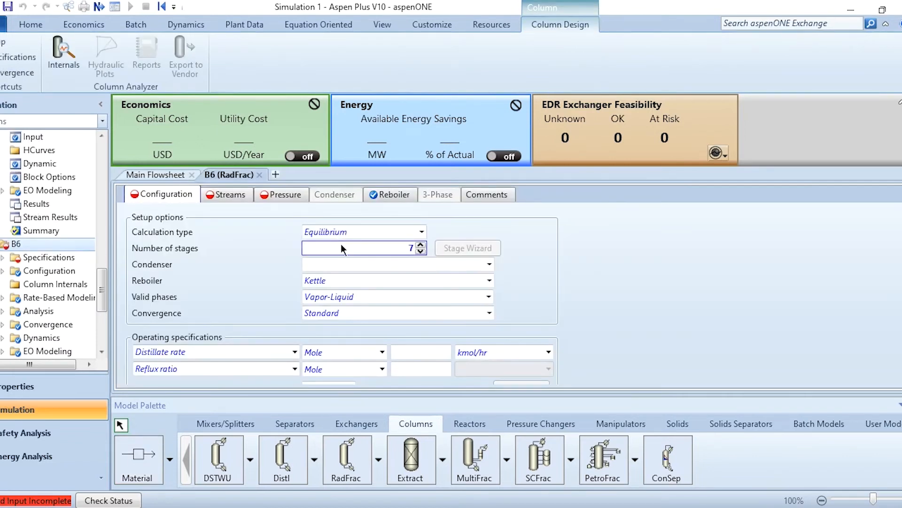
pyautogui.click(354, 263)
pyautogui.press('p')
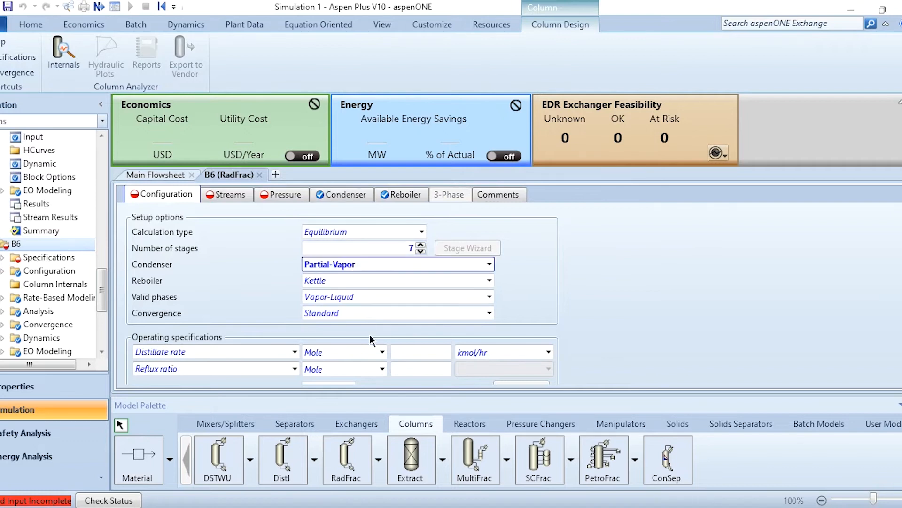
# Step: Set column B6's distillate rate to 100 kmol/hr and its reflux ratio to 1, both on a mole basis
pyautogui.click(411, 357)
pyautogui.write('100')
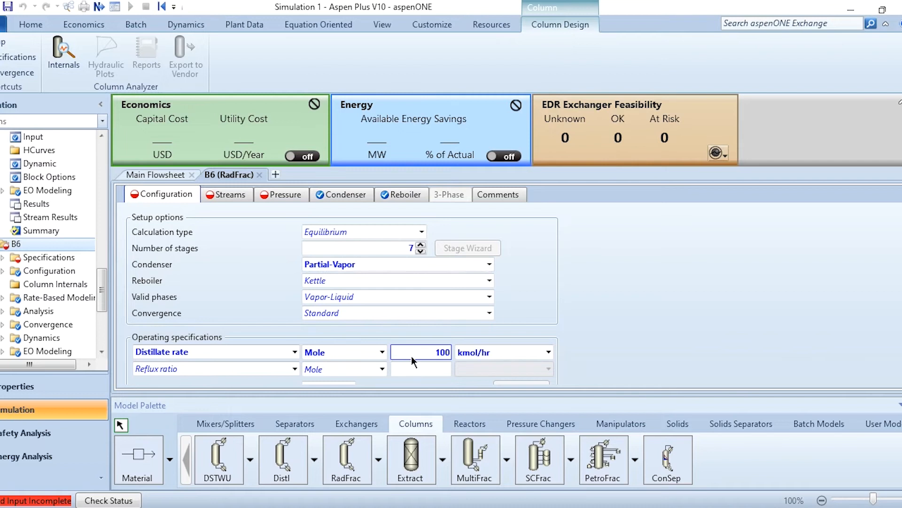
pyautogui.click(417, 369)
pyautogui.write('1')
pyautogui.press('Return')
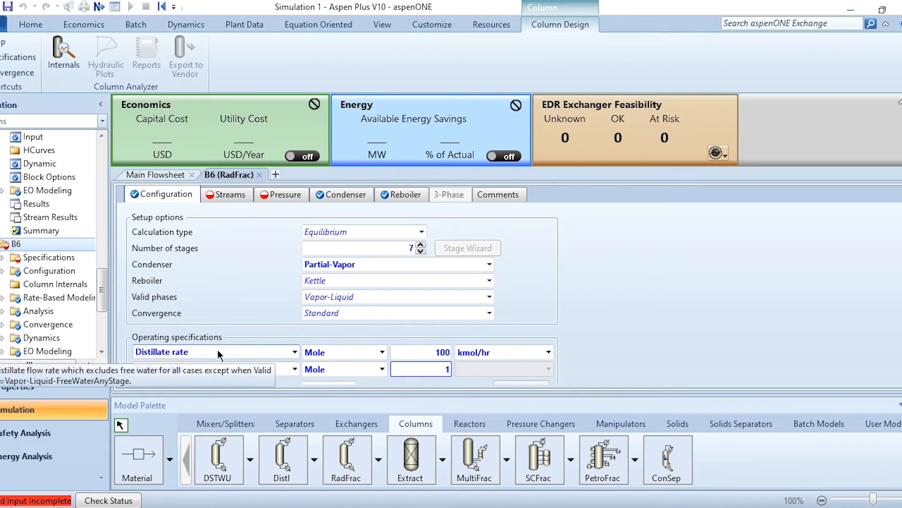
# Step: Feed stream F7 into column B6 at stage 4
pyautogui.click(222, 199)
pyautogui.click(222, 243)
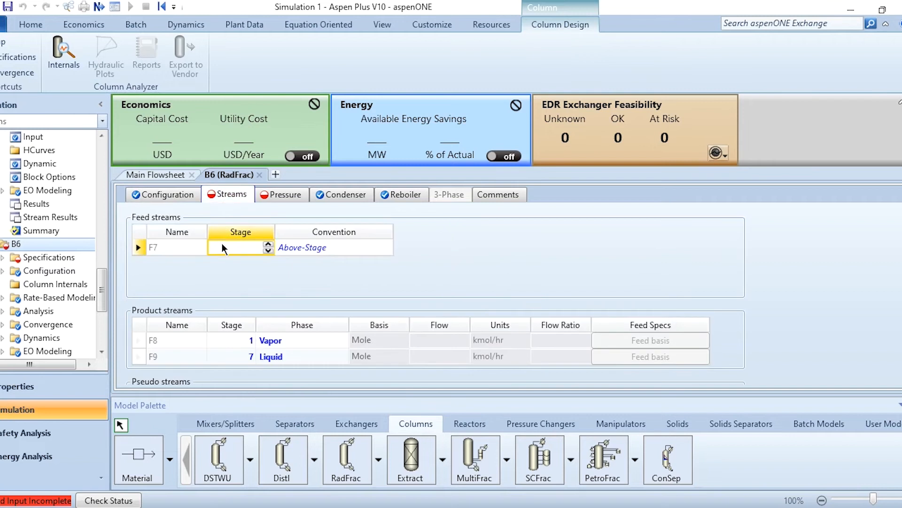
pyautogui.write('4')
pyautogui.press('Tab')
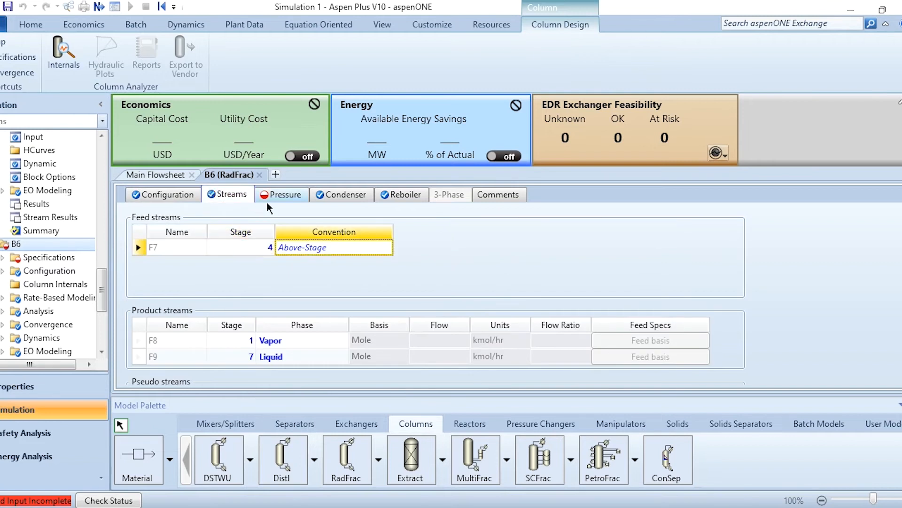
# Step: Set column B6's stage 1 / condenser pressure to 19 bar and return to the main flowsheet
pyautogui.click(278, 198)
pyautogui.click(281, 256)
pyautogui.write('19')
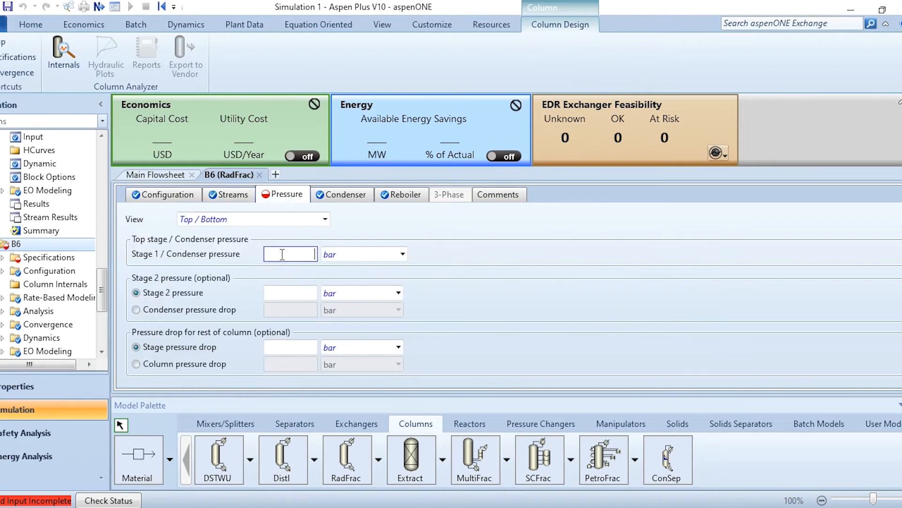
pyautogui.press('Return')
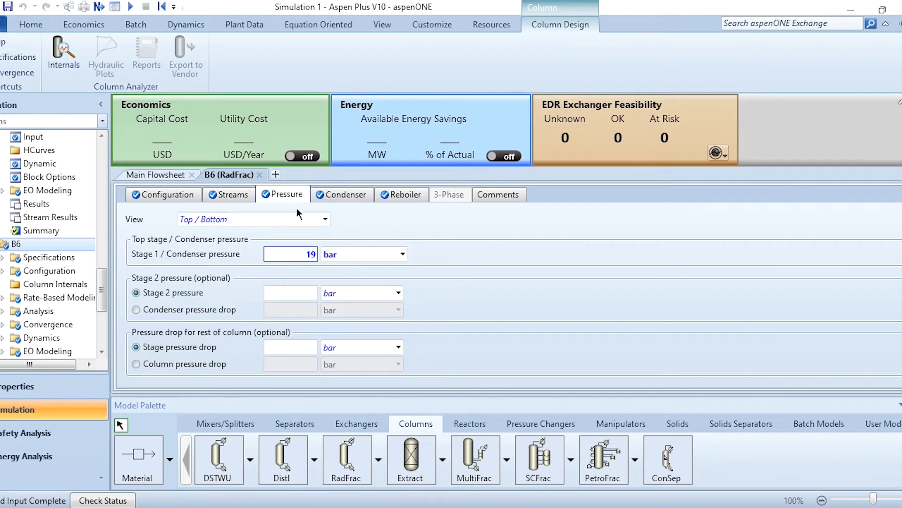
pyautogui.click(259, 174)
# Step: Place a Mixer downstream of separator B5 and column B6, and connect vapor streams F6 and F8 to its inlet
pyautogui.scroll(2, 674, 254)
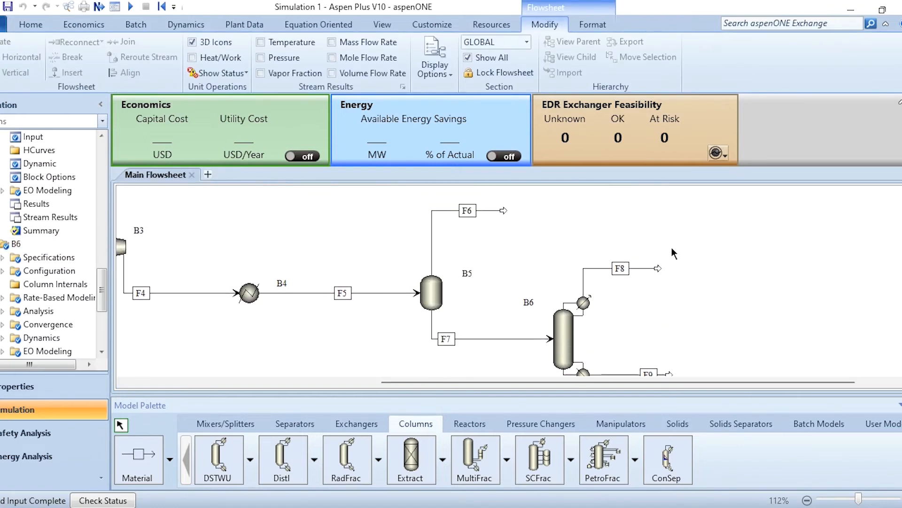
pyautogui.scroll(1, 674, 254)
pyautogui.click(226, 424)
pyautogui.click(221, 466)
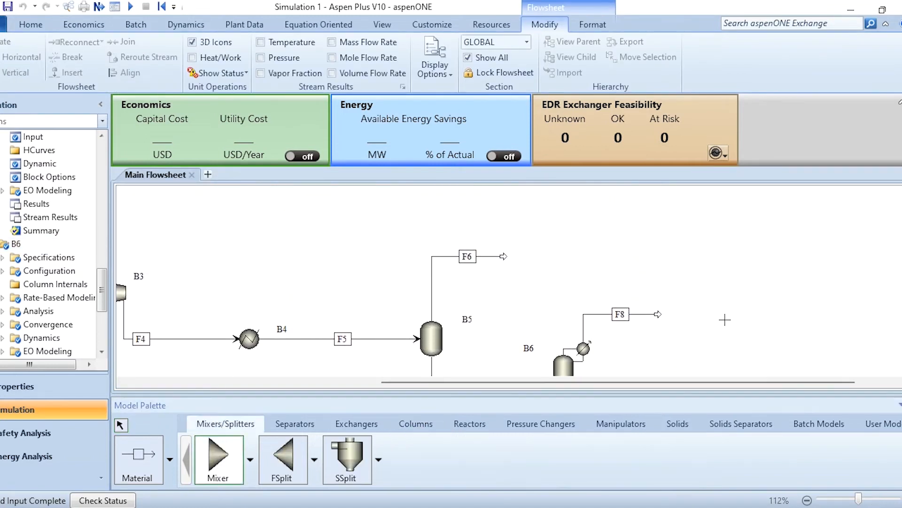
pyautogui.click(702, 247)
pyautogui.rightClick(709, 263)
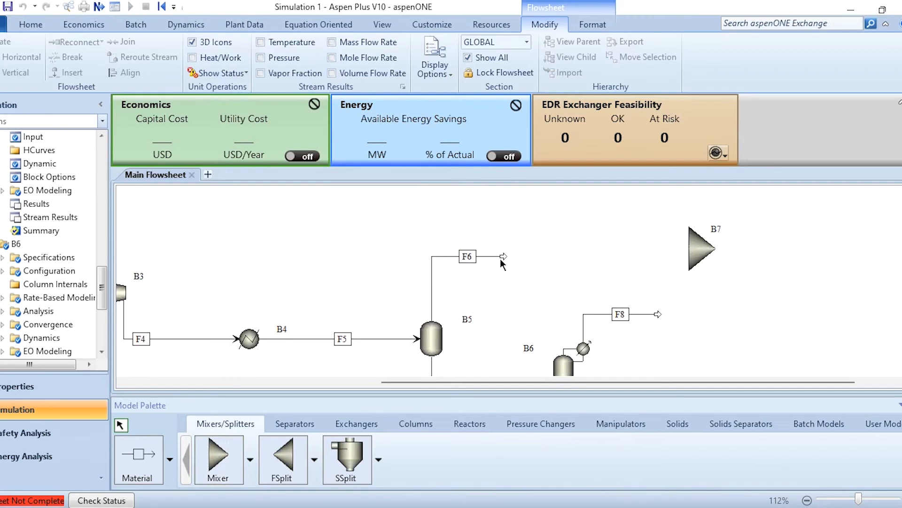
pyautogui.moveTo(501, 260); pyautogui.dragTo(678, 246)
pyautogui.moveTo(658, 314); pyautogui.dragTo(682, 251)
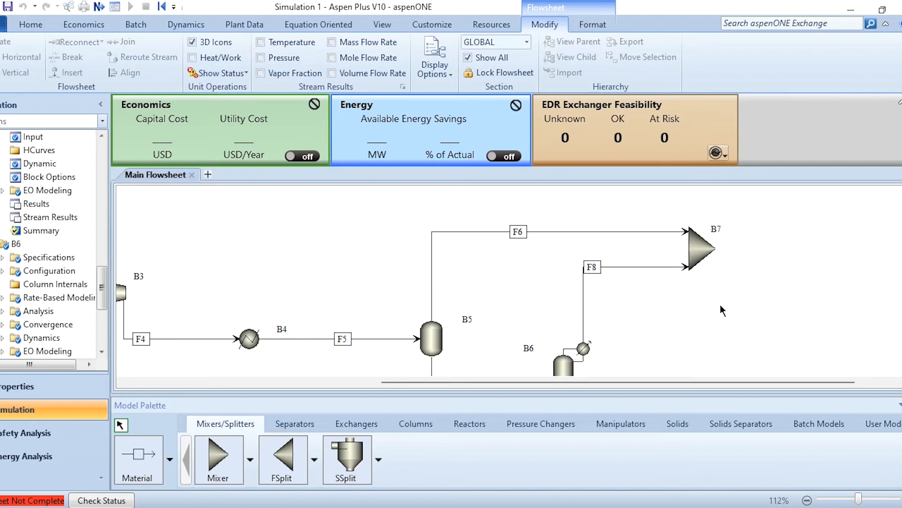
# Step: Draw an outlet material stream from mixer B7
pyautogui.hscroll(1, 720, 306)
pyautogui.hscroll(3, 720, 304)
pyautogui.click(436, 272)
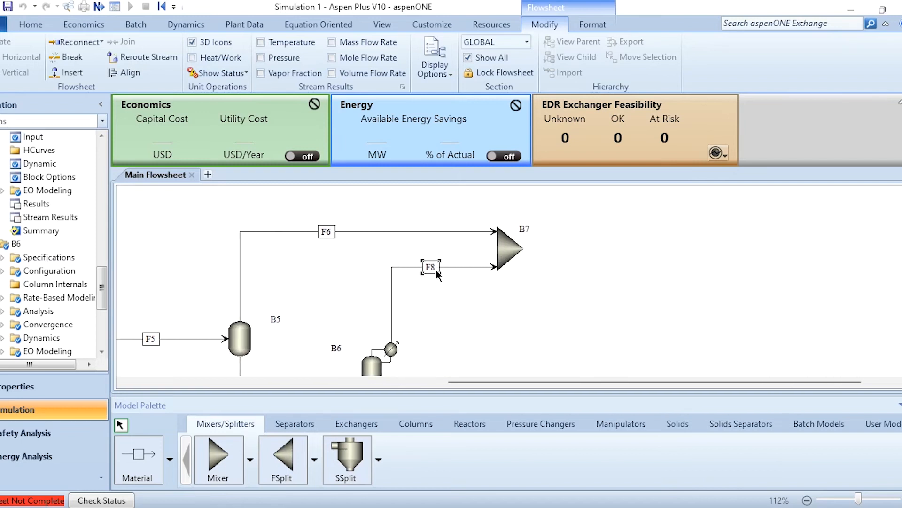
pyautogui.click(136, 459)
pyautogui.click(530, 248)
pyautogui.click(615, 248)
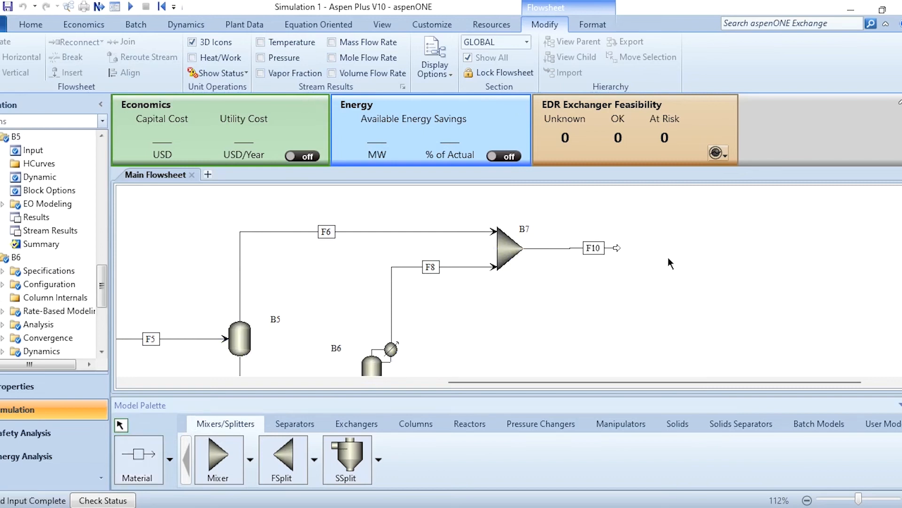
# Step: Place an FSplit block downstream of mixer B7 and connect stream F10 to its inlet
pyautogui.click(282, 458)
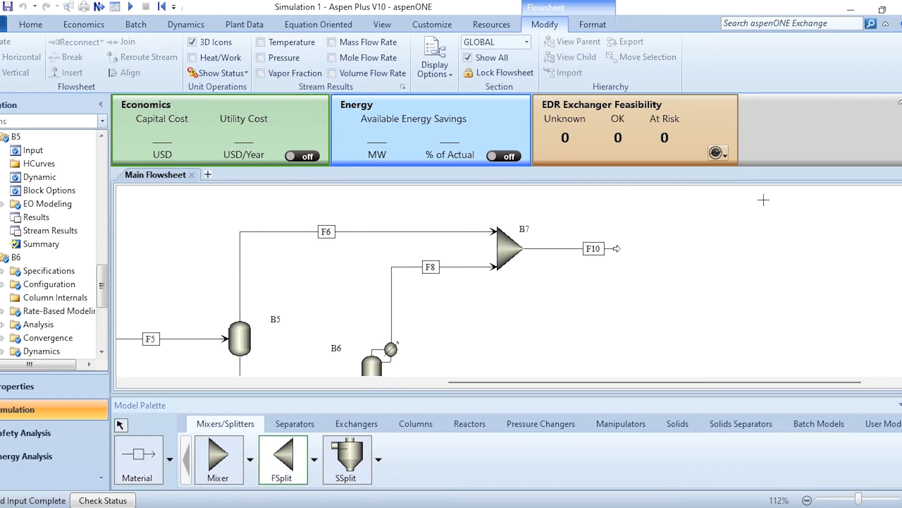
pyautogui.click(664, 248)
pyautogui.scroll(3, 762, 261)
pyautogui.doubleClick(618, 298)
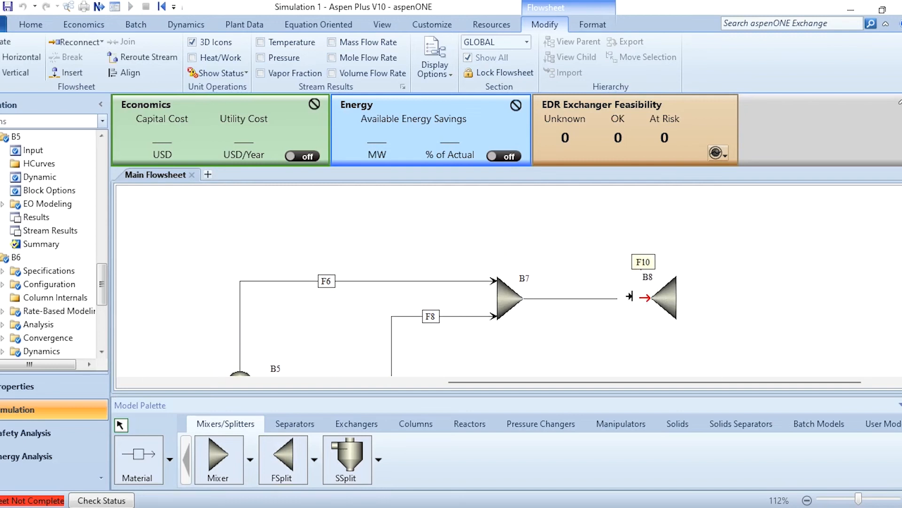
pyautogui.click(646, 297)
# Step: Draw two outlet streams from splitter B8, one leading downstream and one routed back above the flowsheet as the recycle
pyautogui.click(682, 298)
pyautogui.click(794, 334)
pyautogui.click(676, 290)
pyautogui.click(558, 210)
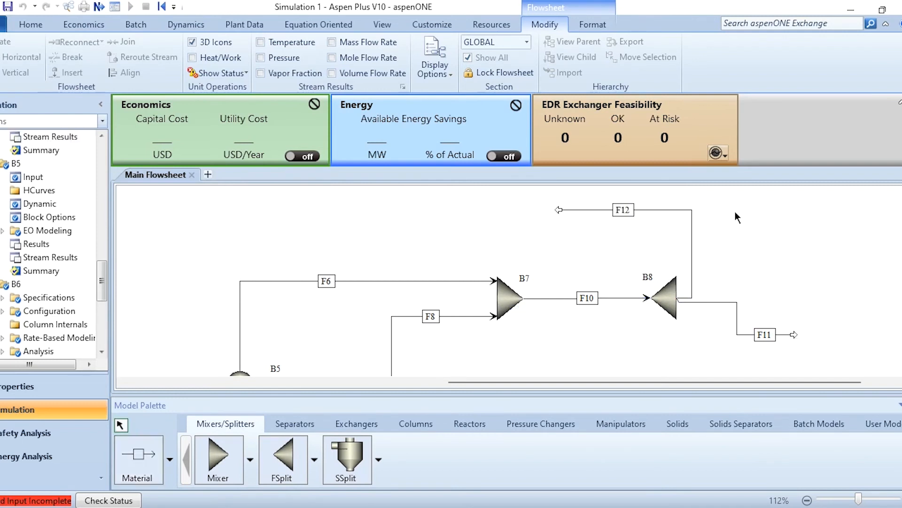
# Step: Set splitter B8's split fraction for stream F11 to 0.1 and return to the main flowsheet
pyautogui.doubleClick(665, 300)
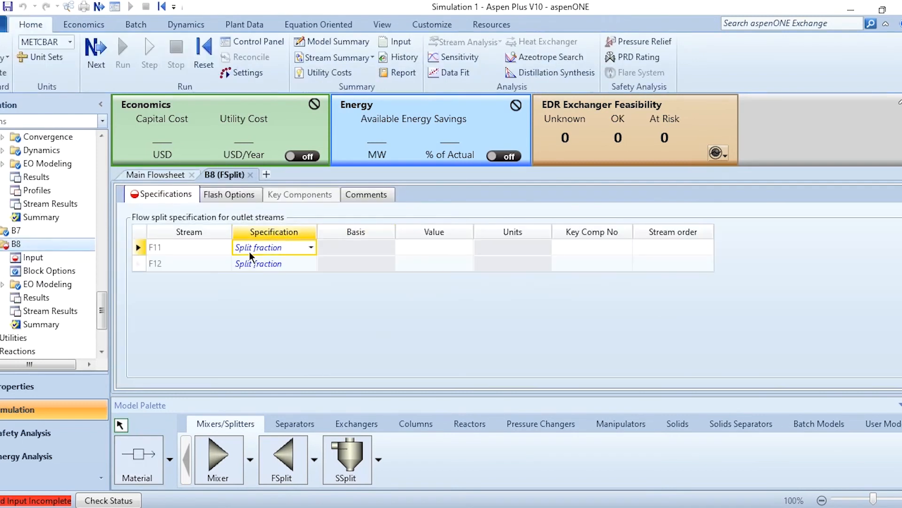
pyautogui.click(425, 248)
pyautogui.write('0.1')
pyautogui.press('Tab')
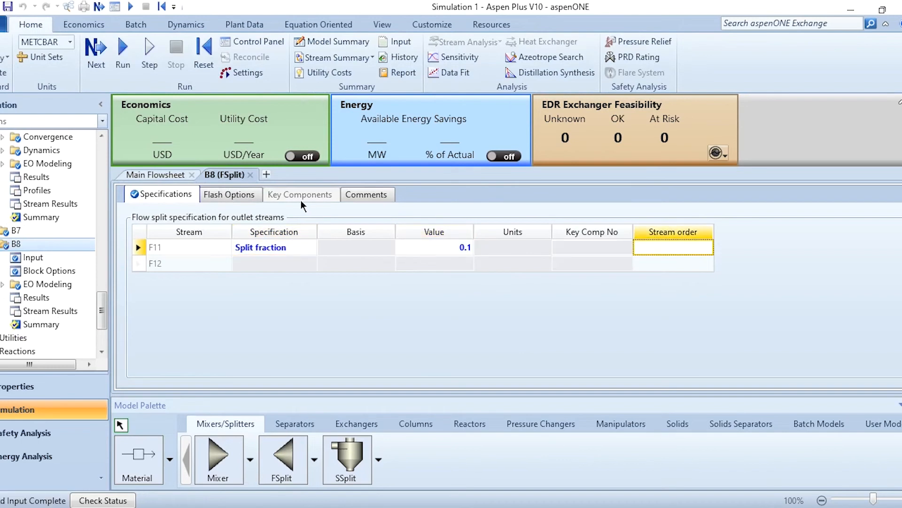
pyautogui.click(250, 175)
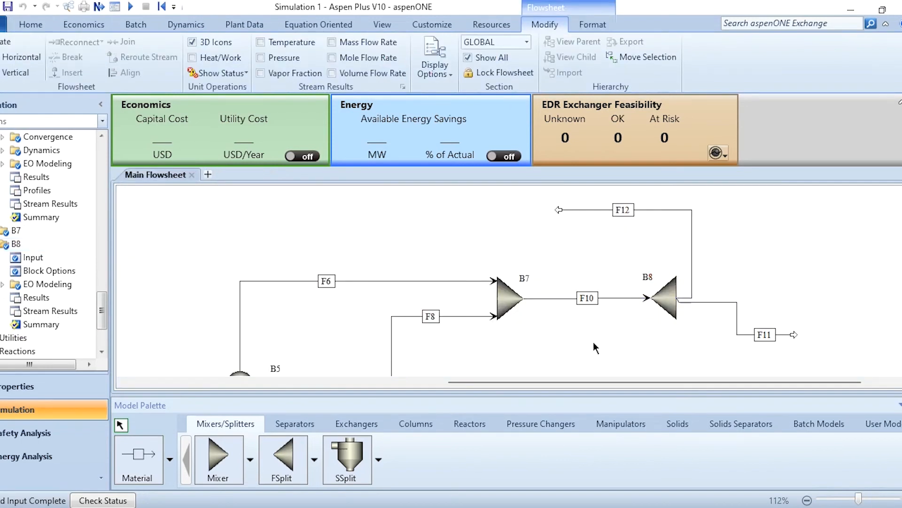
# Step: Place a Valve on the recycle line above stream F6 and connect stream F12 to its inlet
pyautogui.press('Left')
pyautogui.press('Left')
pyautogui.press('Left')
pyautogui.press('Left')
pyautogui.press('Left')
pyautogui.press('Left')
pyautogui.press('Left')
pyautogui.press('Left')
pyautogui.press('Left')
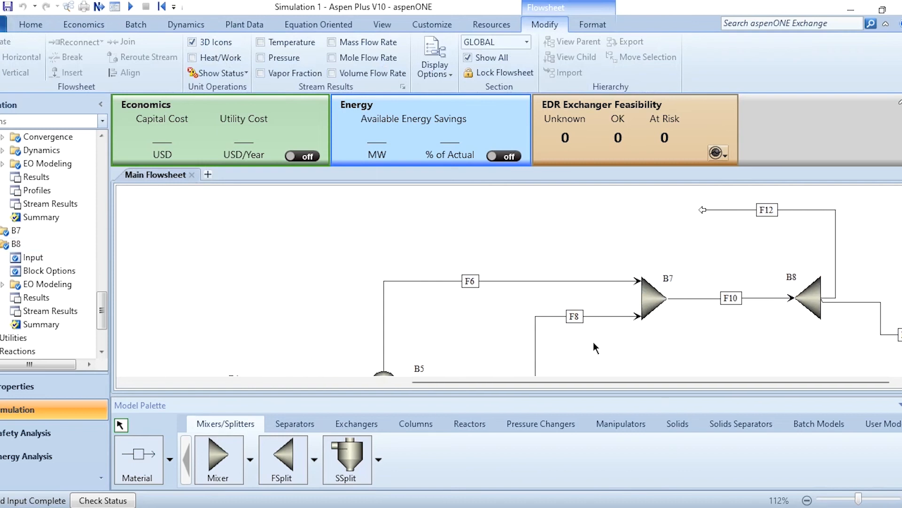
pyautogui.click(540, 423)
pyautogui.click(411, 458)
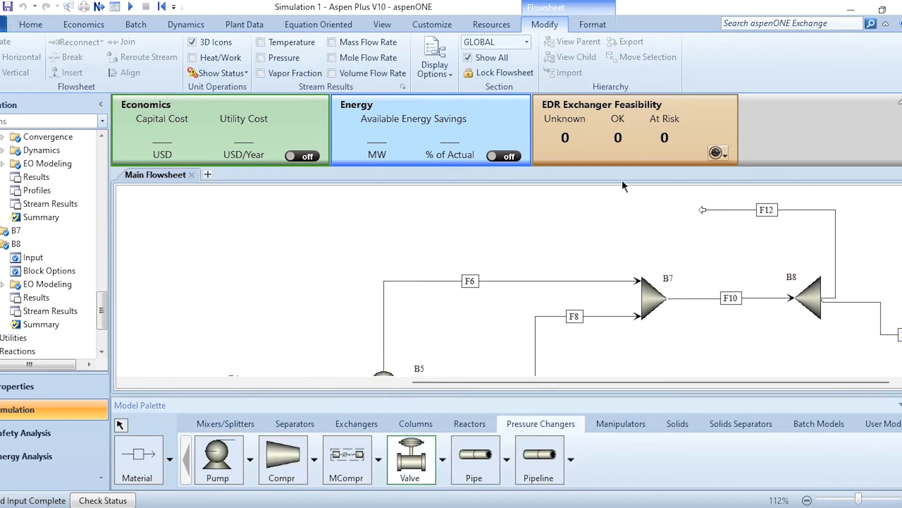
pyautogui.click(589, 206)
pyautogui.press('Escape')
pyautogui.moveTo(702, 210); pyautogui.dragTo(608, 209)
# Step: Draw an outlet material stream from valve B9, heading back toward the reactor
pyautogui.click(139, 459)
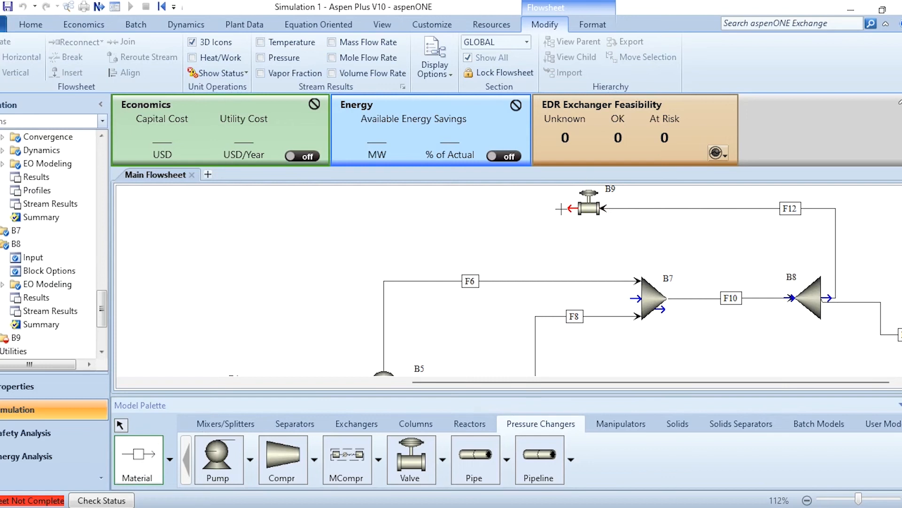
pyautogui.click(568, 208)
pyautogui.click(426, 205)
pyautogui.press('Escape')
# Step: Set valve B9's outlet pressure to 2.5 bar and return to the main flowsheet
pyautogui.doubleClick(589, 207)
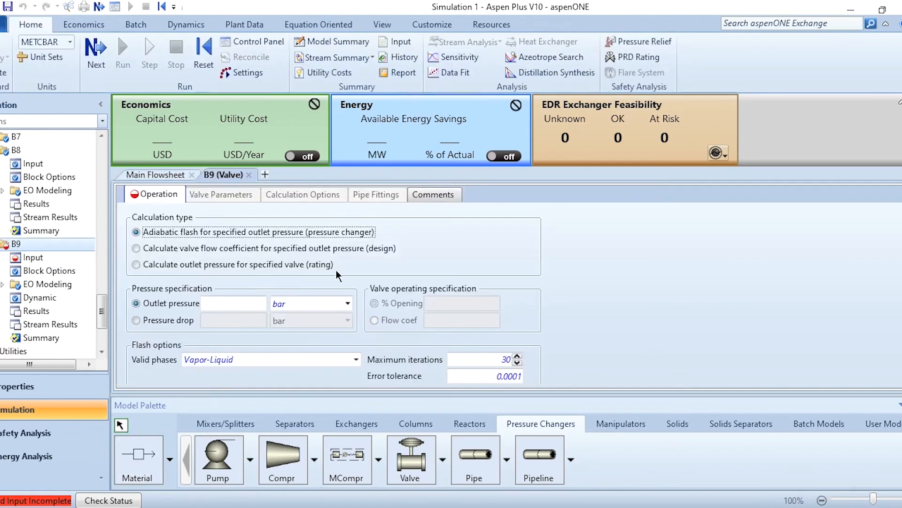
pyautogui.click(237, 304)
pyautogui.write('2.5')
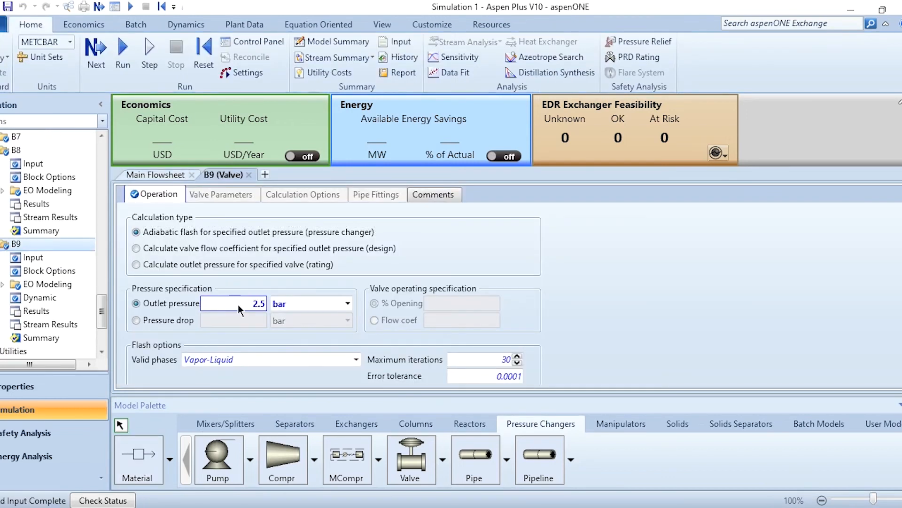
pyautogui.click(248, 175)
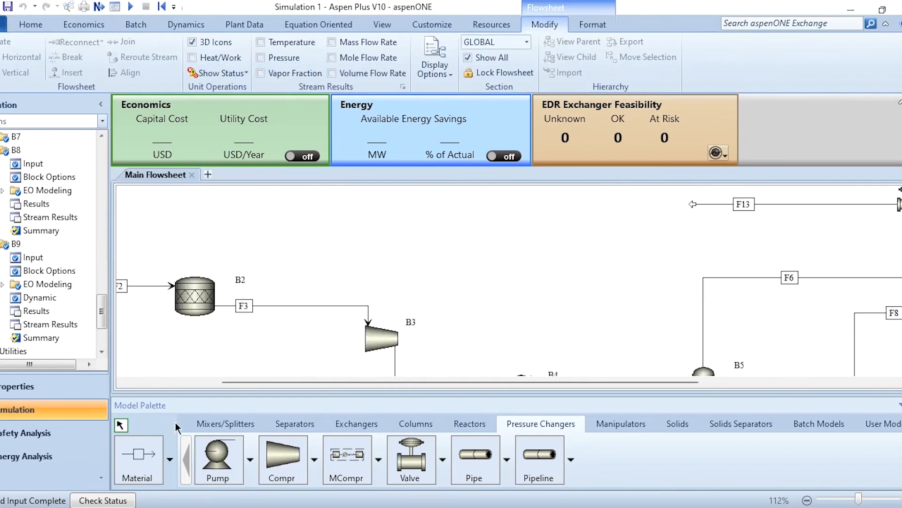
# Step: Place a Heater on the recycle line beyond stream F13 and flip its icon horizontally
pyautogui.click(357, 423)
pyautogui.click(218, 455)
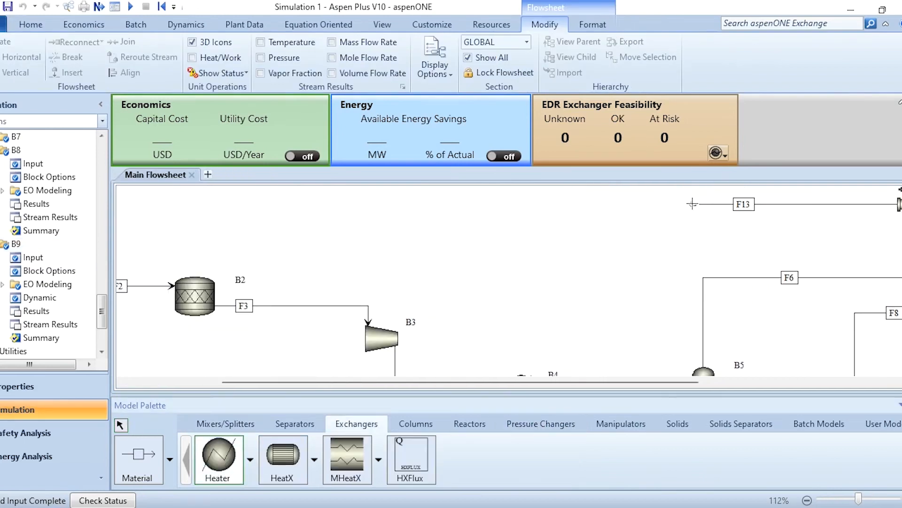
pyautogui.click(547, 206)
pyautogui.rightClick(624, 239)
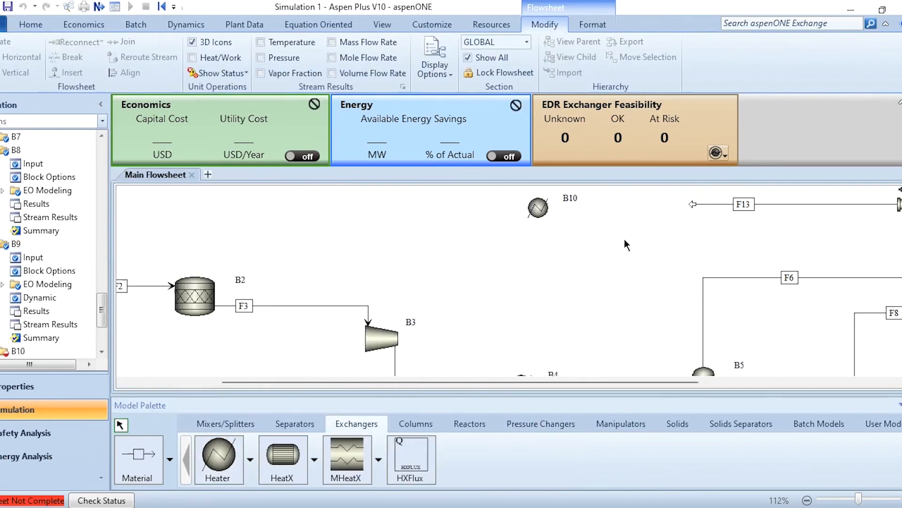
pyautogui.rightClick(544, 218)
pyautogui.moveTo(527, 450)
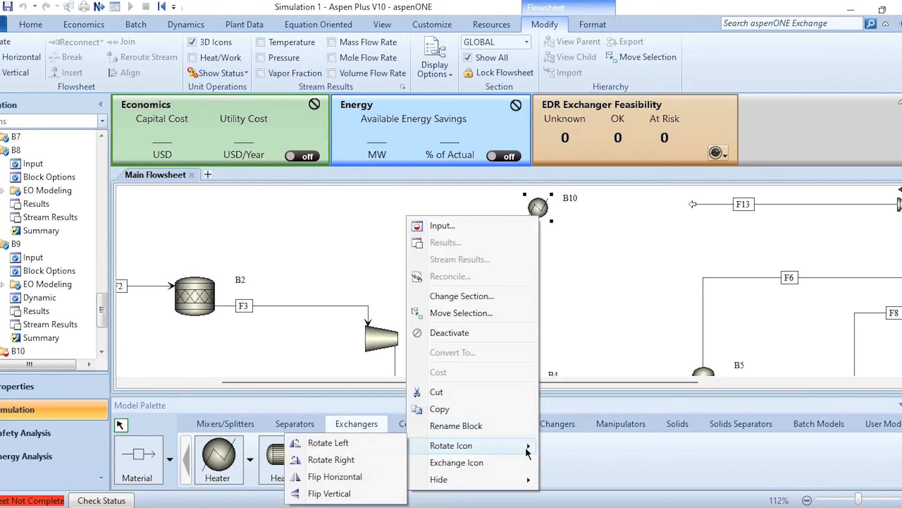
pyautogui.click(390, 477)
# Step: Connect stream F13 to heater B10's inlet and draw an outlet stream from the heater
pyautogui.moveTo(693, 205); pyautogui.dragTo(551, 206)
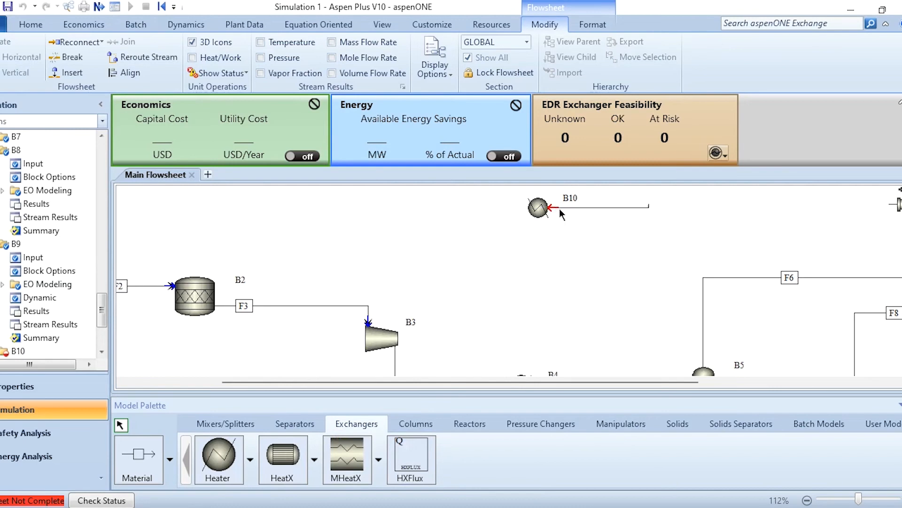
pyautogui.click(144, 454)
pyautogui.click(522, 207)
pyautogui.click(441, 210)
pyautogui.hotkey('ctrl', 'a')
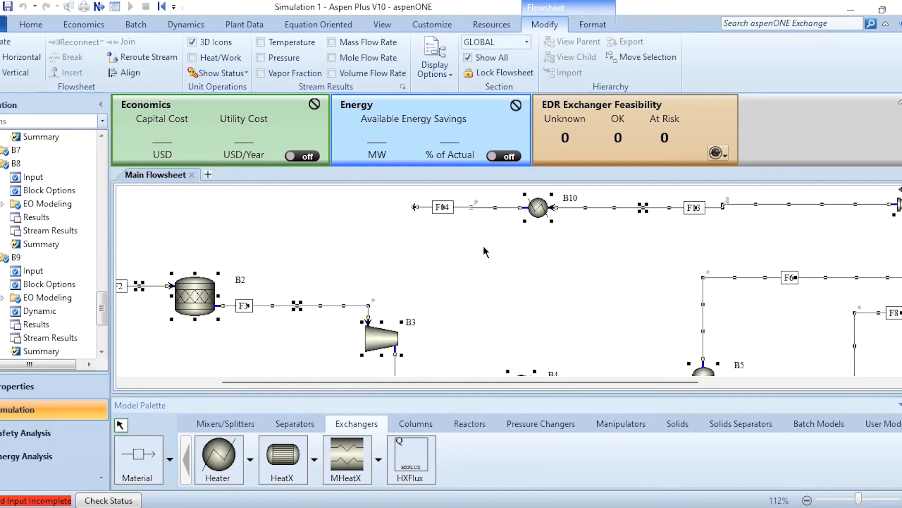
pyautogui.click(483, 247)
# Step: Set heater B10's temperature to 25 C and its pressure to 2 bar, and return to the main flowsheet
pyautogui.doubleClick(538, 206)
pyautogui.click(329, 275)
pyautogui.write('25')
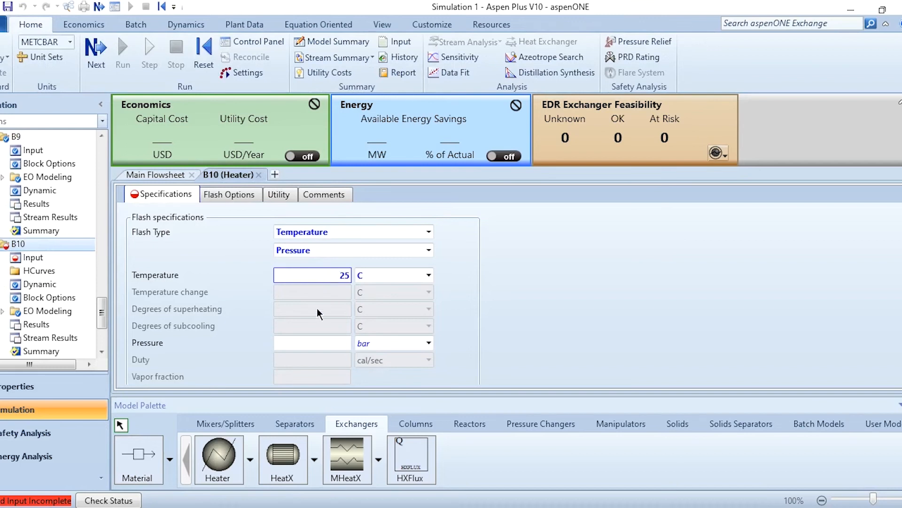
pyautogui.click(308, 343)
pyautogui.write('2')
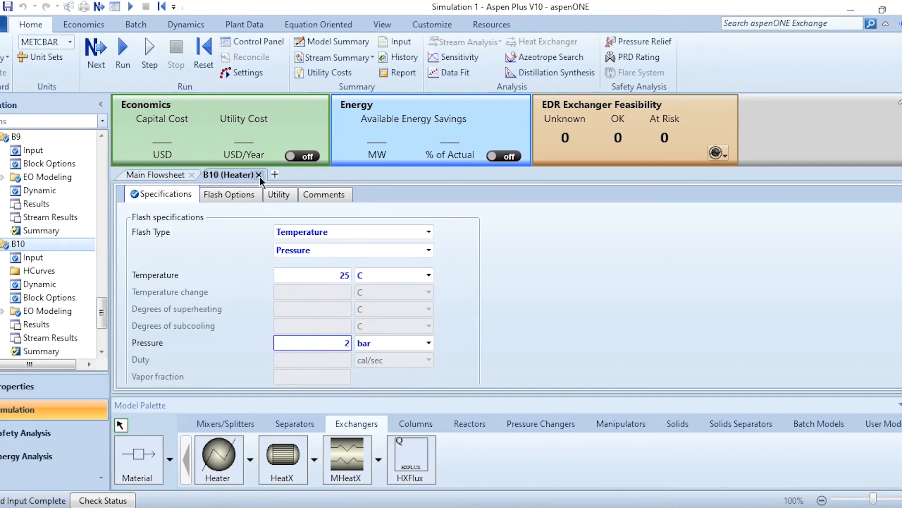
pyautogui.click(259, 175)
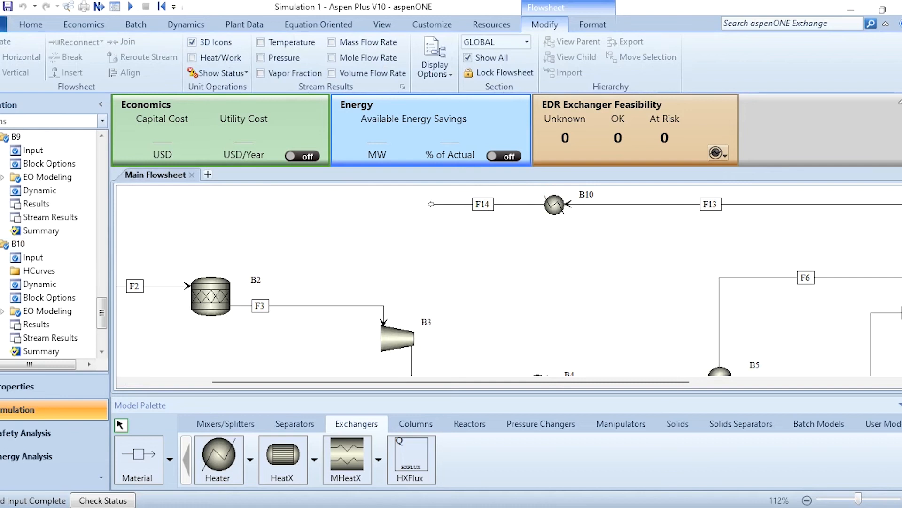
# Step: Fit the whole flowsheet in view and run the simulation
pyautogui.hotkey('ctrl', 'End')
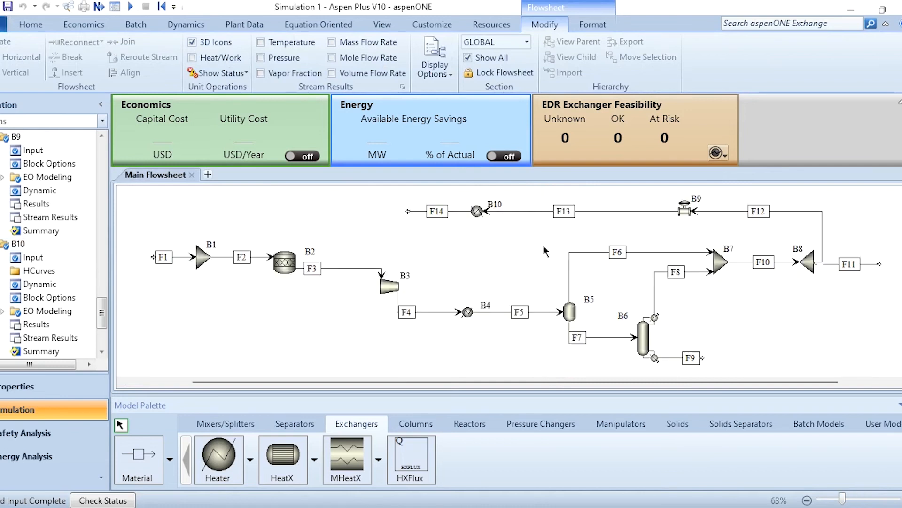
pyautogui.click(131, 7)
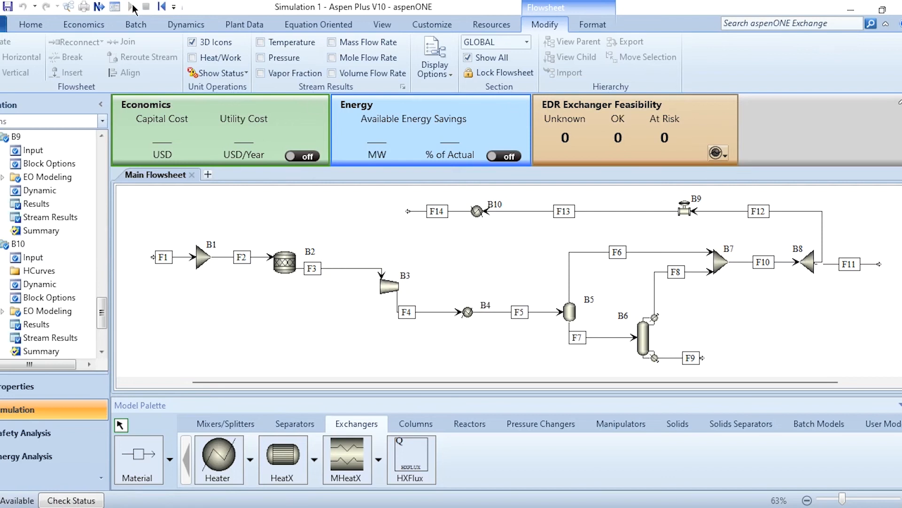
# Step: Open column B6's stream results and expand the mole fractions to check the compositions of F7, F8 and F9
pyautogui.rightClick(645, 335)
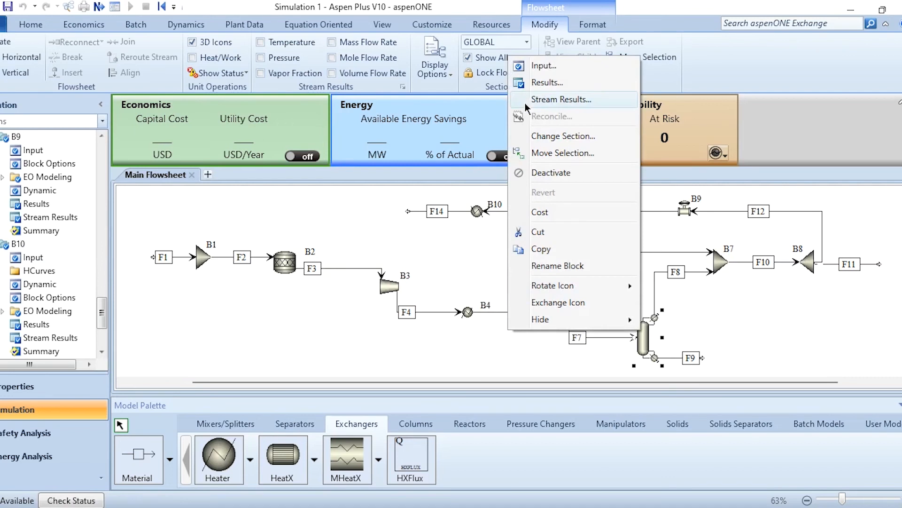
pyautogui.click(531, 101)
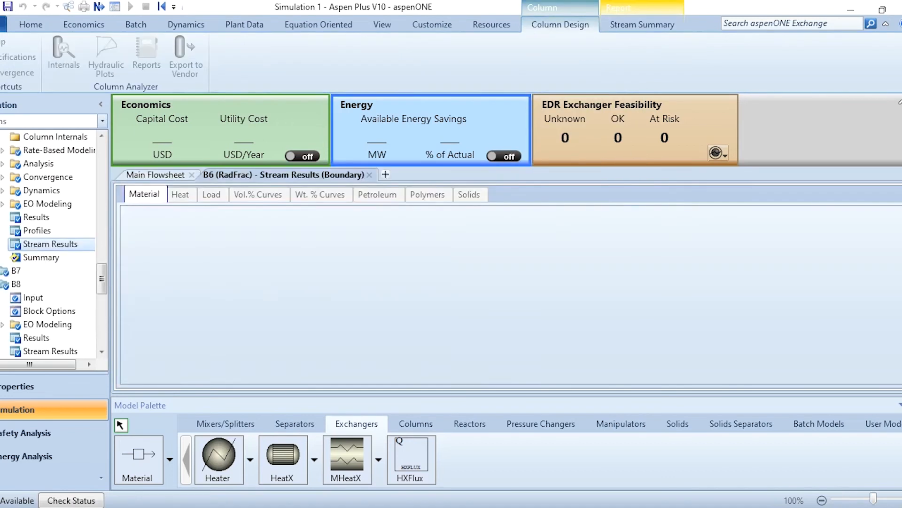
pyautogui.click(157, 262)
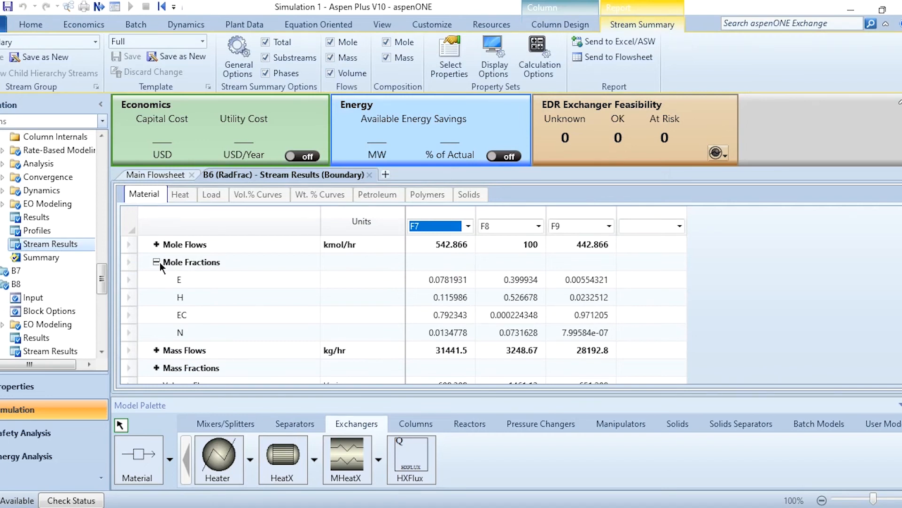
# Step: Create a design specification for column B6 of type Mole purity with a target of 0.999
pyautogui.scroll(4, 100, 278)
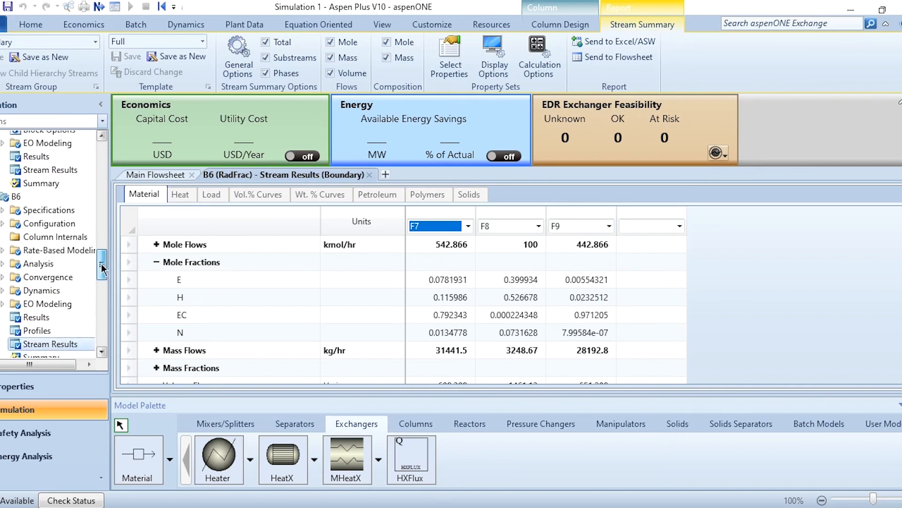
pyautogui.click(3, 265)
pyautogui.click(43, 303)
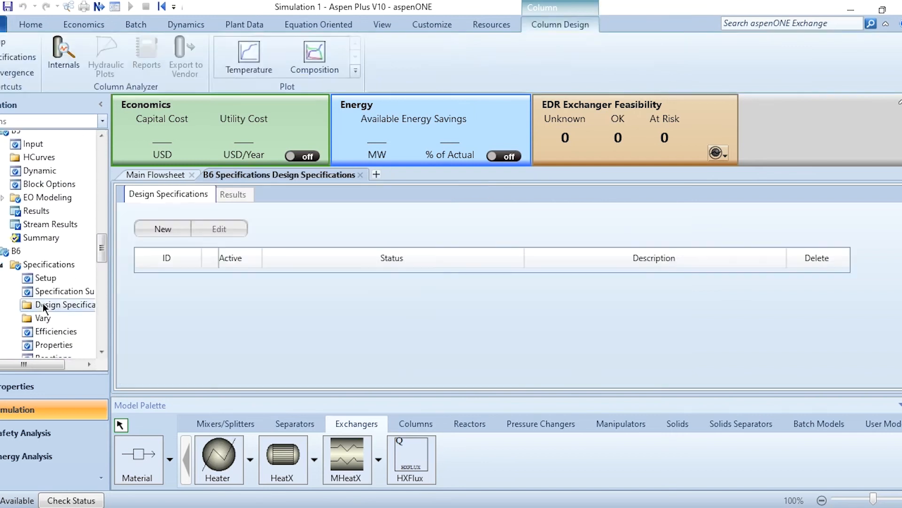
pyautogui.click(156, 233)
pyautogui.click(284, 256)
pyautogui.click(284, 265)
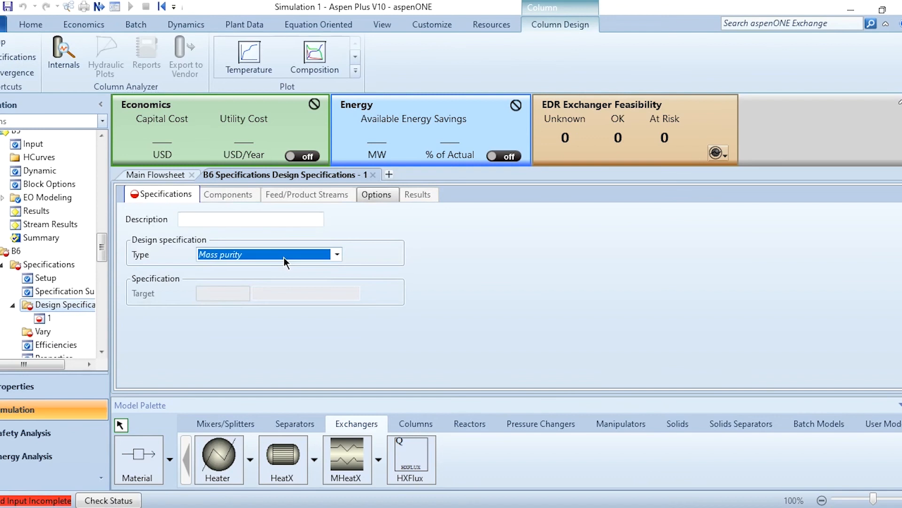
pyautogui.click(221, 292)
pyautogui.write('0.999')
pyautogui.press('Return')
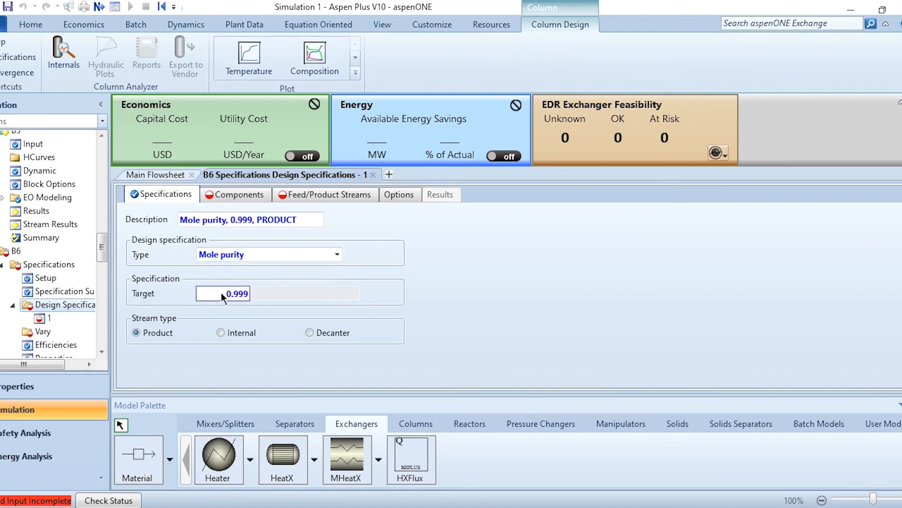
# Step: Select EC as the design specification's component and F9 as its product stream
pyautogui.click(240, 194)
pyautogui.click(155, 259)
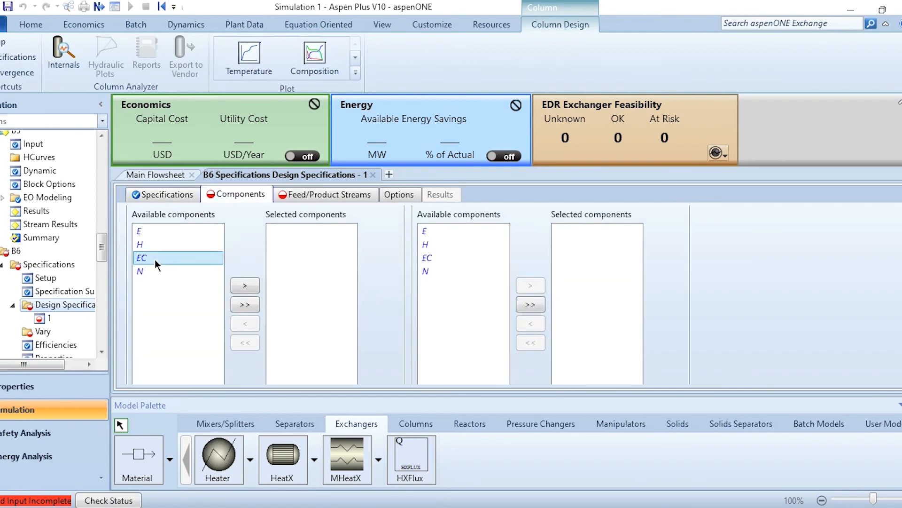
pyautogui.moveTo(155, 258); pyautogui.dragTo(276, 211)
pyautogui.click(325, 194)
pyautogui.click(154, 258)
pyautogui.doubleClick(154, 259)
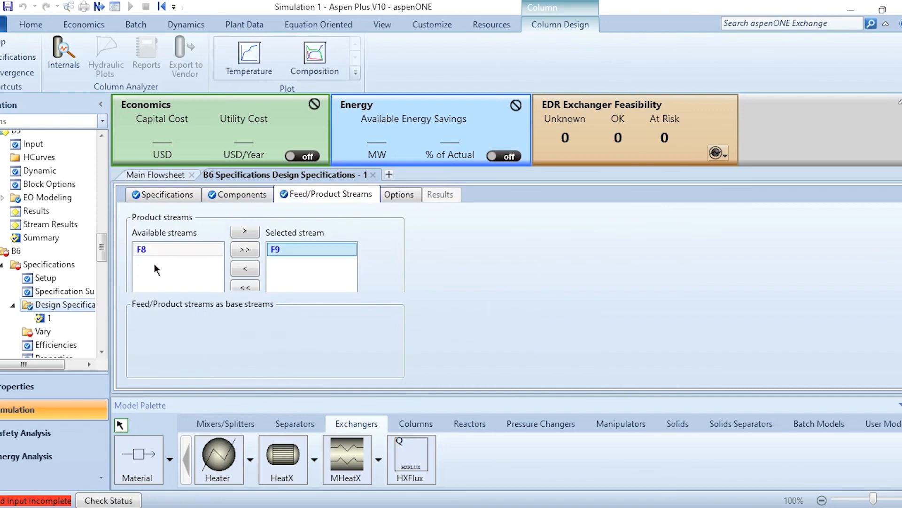
# Step: Add an adjusted variable to column B6 that varies the distillate rate between 100 and 600 kmol/hr
pyautogui.click(33, 334)
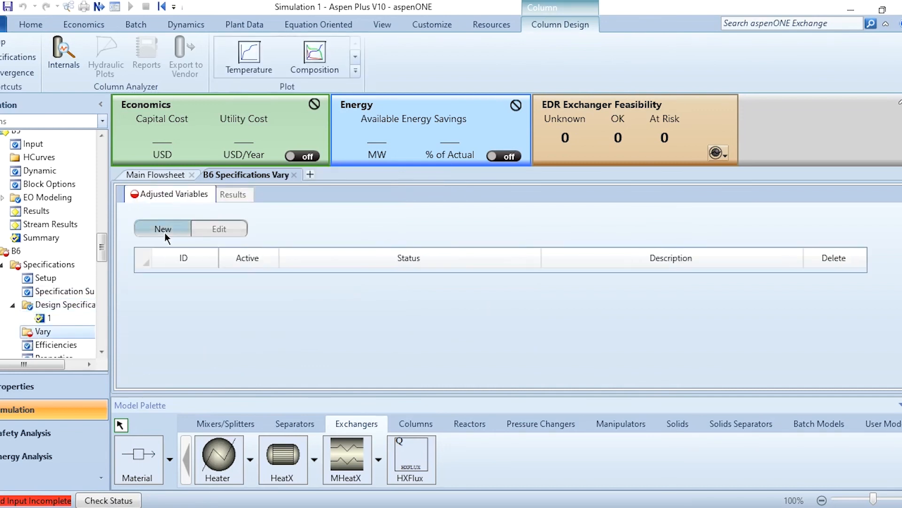
pyautogui.click(165, 232)
pyautogui.click(304, 254)
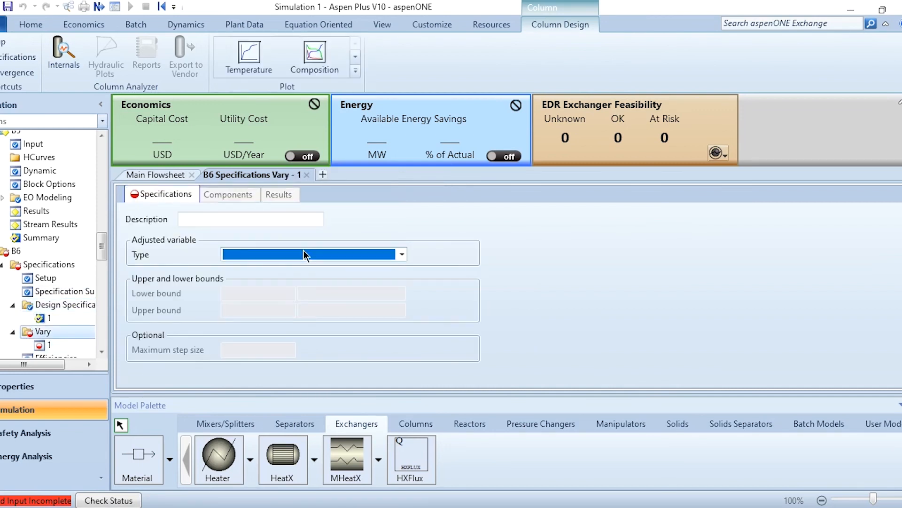
pyautogui.click(276, 293)
pyautogui.write('100')
pyautogui.click(264, 311)
pyautogui.write('600')
pyautogui.press('Return')
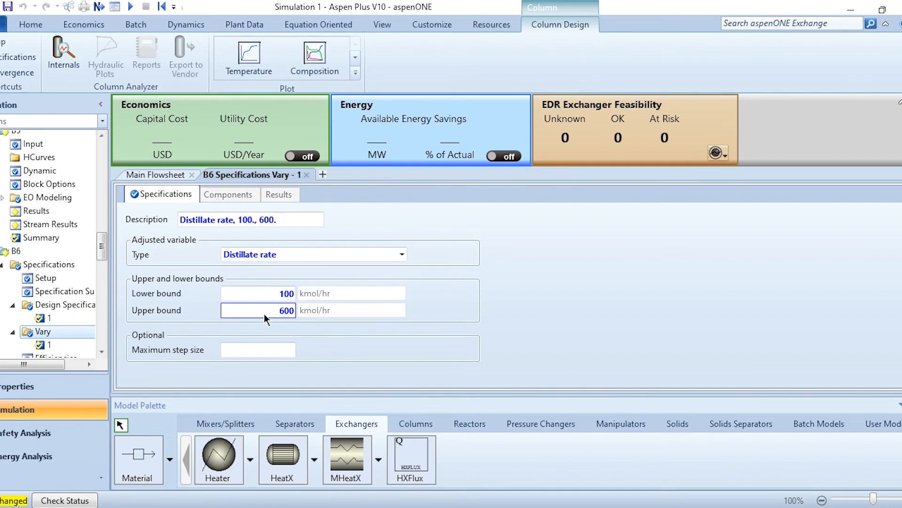
# Step: Reinitialize the simulation and run it with B6's purity specification active
pyautogui.click(166, 6)
pyautogui.press('Return')
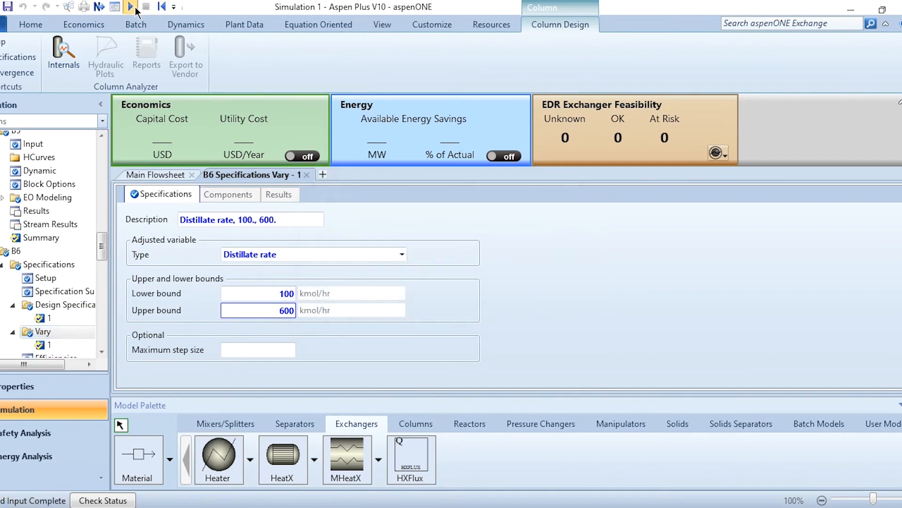
pyautogui.click(134, 7)
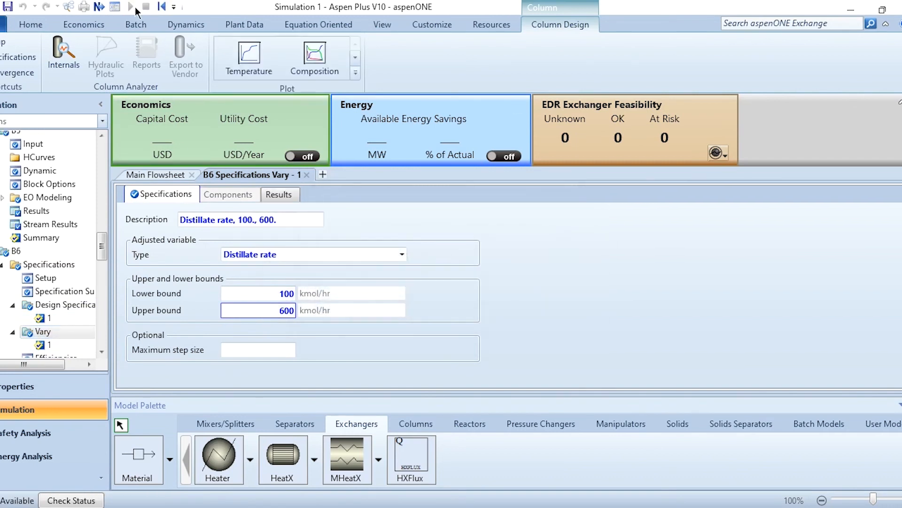
# Step: Check the mole fractions in column B6's stream results, and close the results and Vary forms
pyautogui.click(143, 176)
pyautogui.rightClick(656, 342)
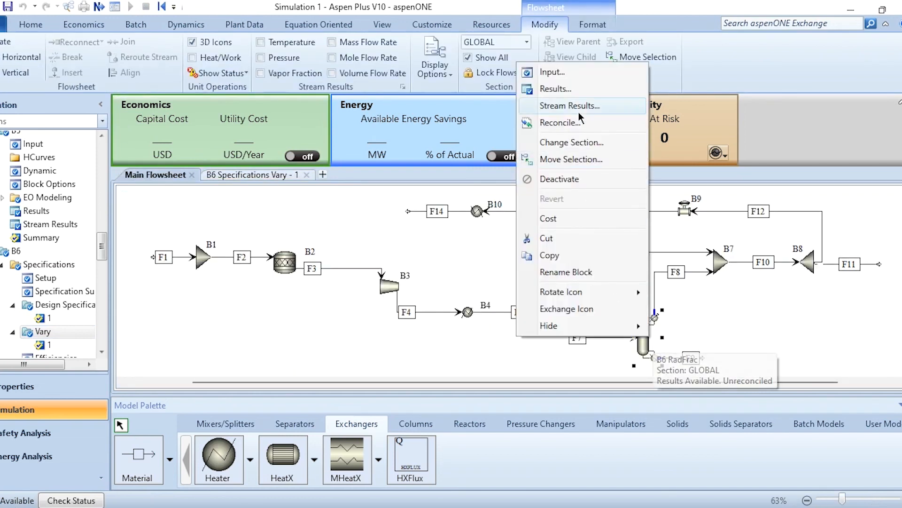
pyautogui.click(578, 106)
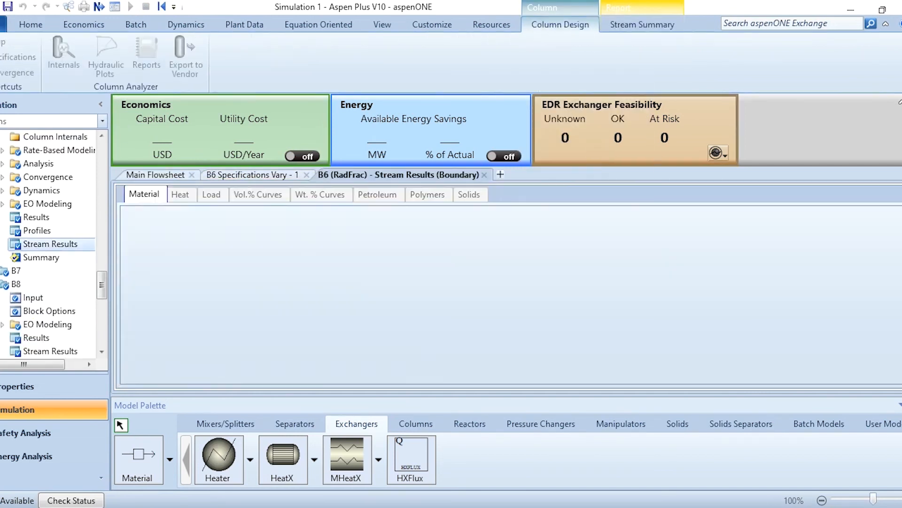
pyautogui.scroll(-8, 181, 267)
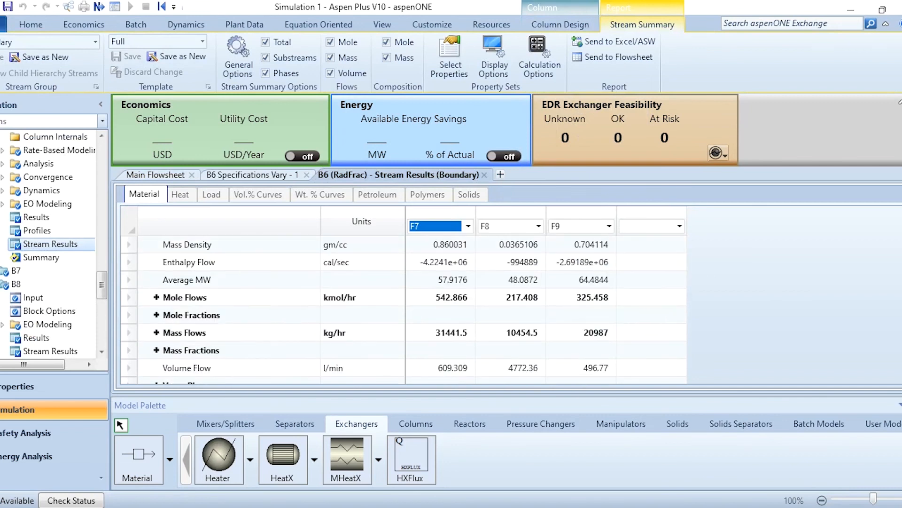
pyautogui.click(157, 262)
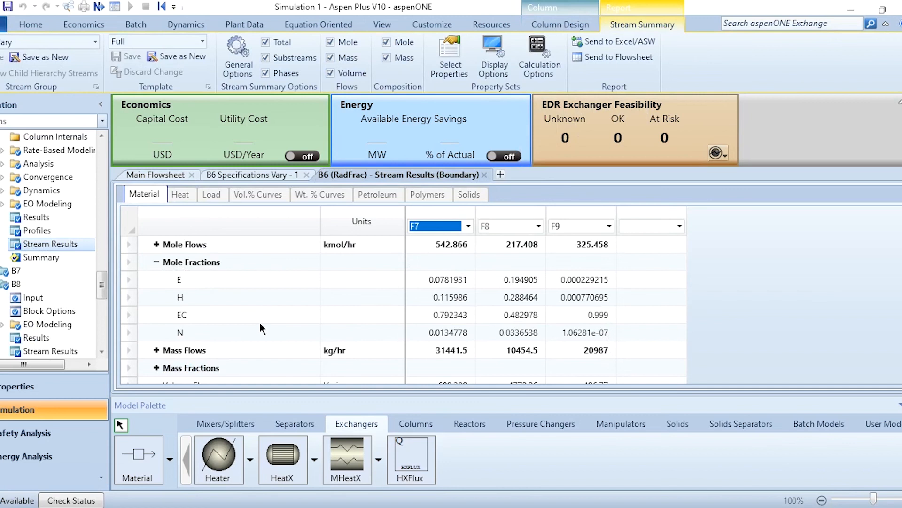
pyautogui.click(484, 175)
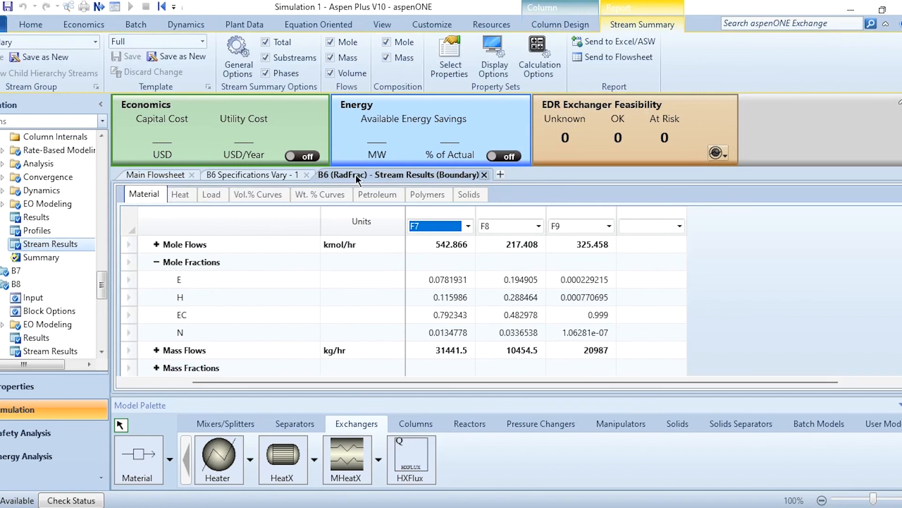
pyautogui.click(306, 175)
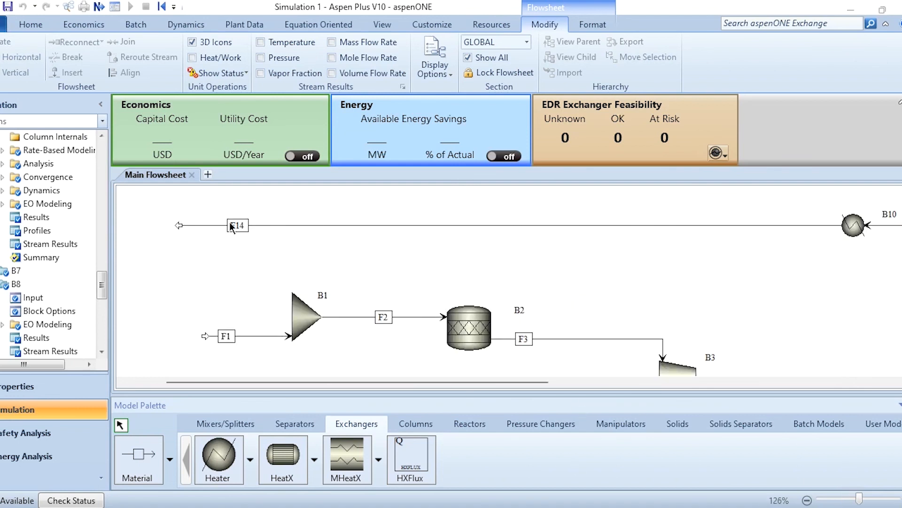
# Step: Connect recycle stream F14 to the inlet of mixer B1 and tidy the routing of its line
pyautogui.moveTo(179, 225); pyautogui.dragTo(284, 316)
pyautogui.moveTo(270, 267); pyautogui.dragTo(207, 261)
pyautogui.click(141, 246)
# Step: Reinitialize and rerun the simulation with the recycle loop closed at mixer B1
pyautogui.click(160, 6)
pyautogui.press('Return')
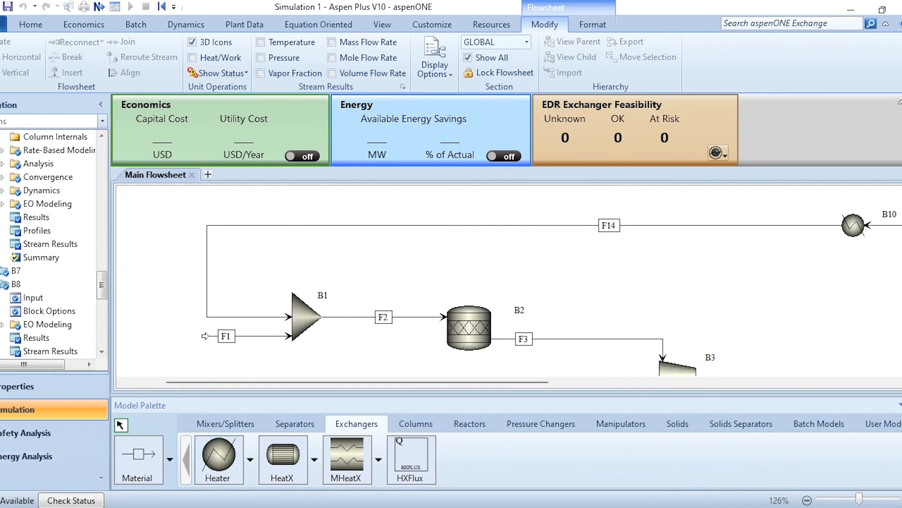
pyautogui.hotkey('ctrl', 'End')
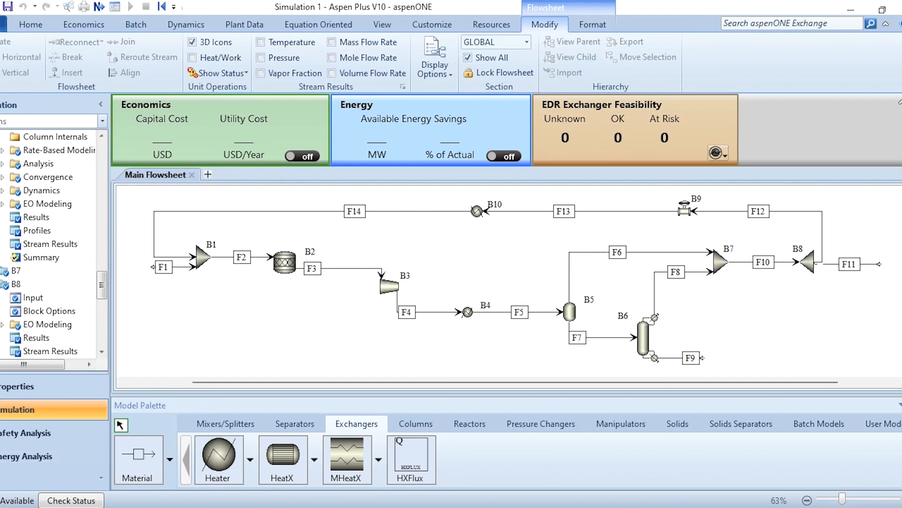